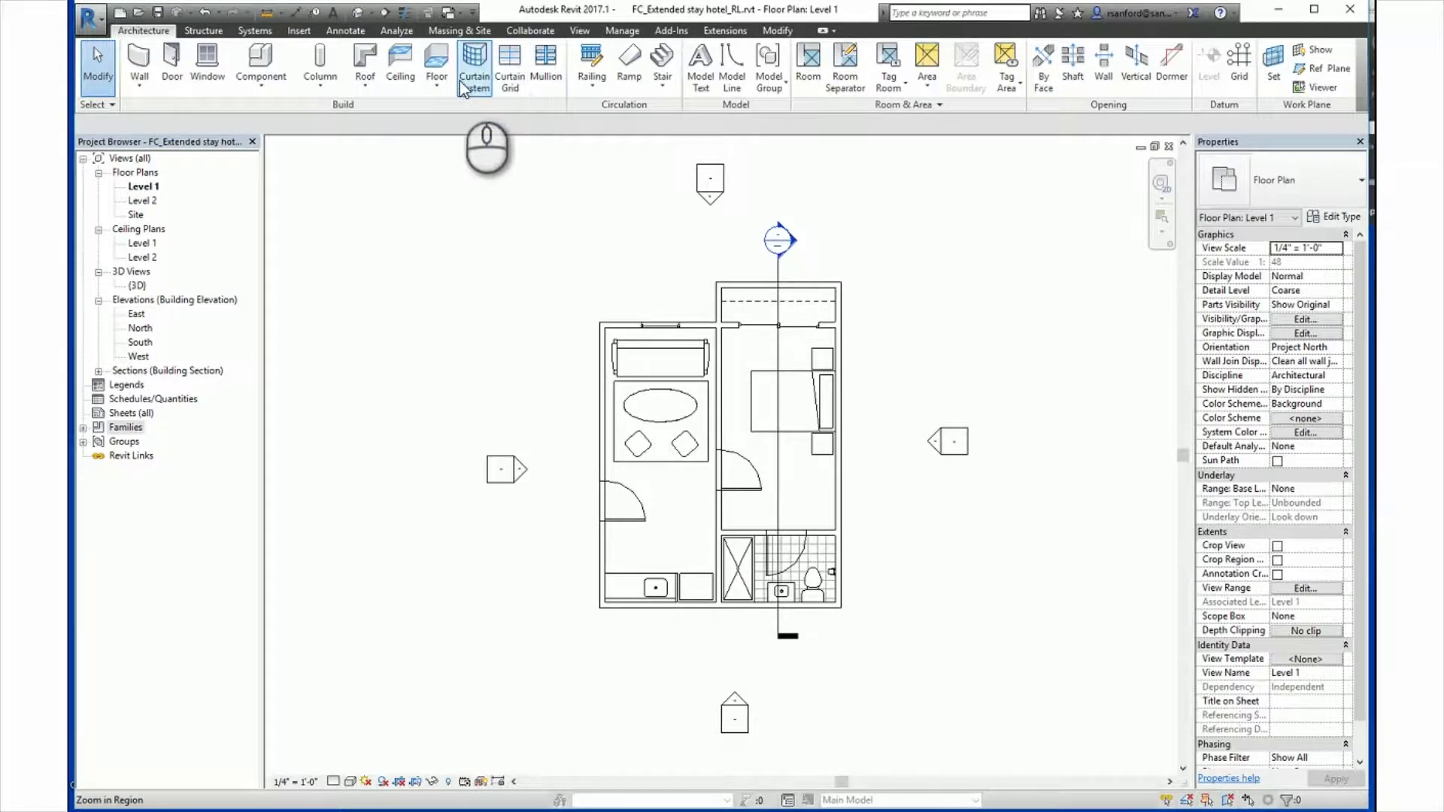
# Start placing a component in the Level 1 floor plan and open the family library for loading
pyautogui.click(143, 143)
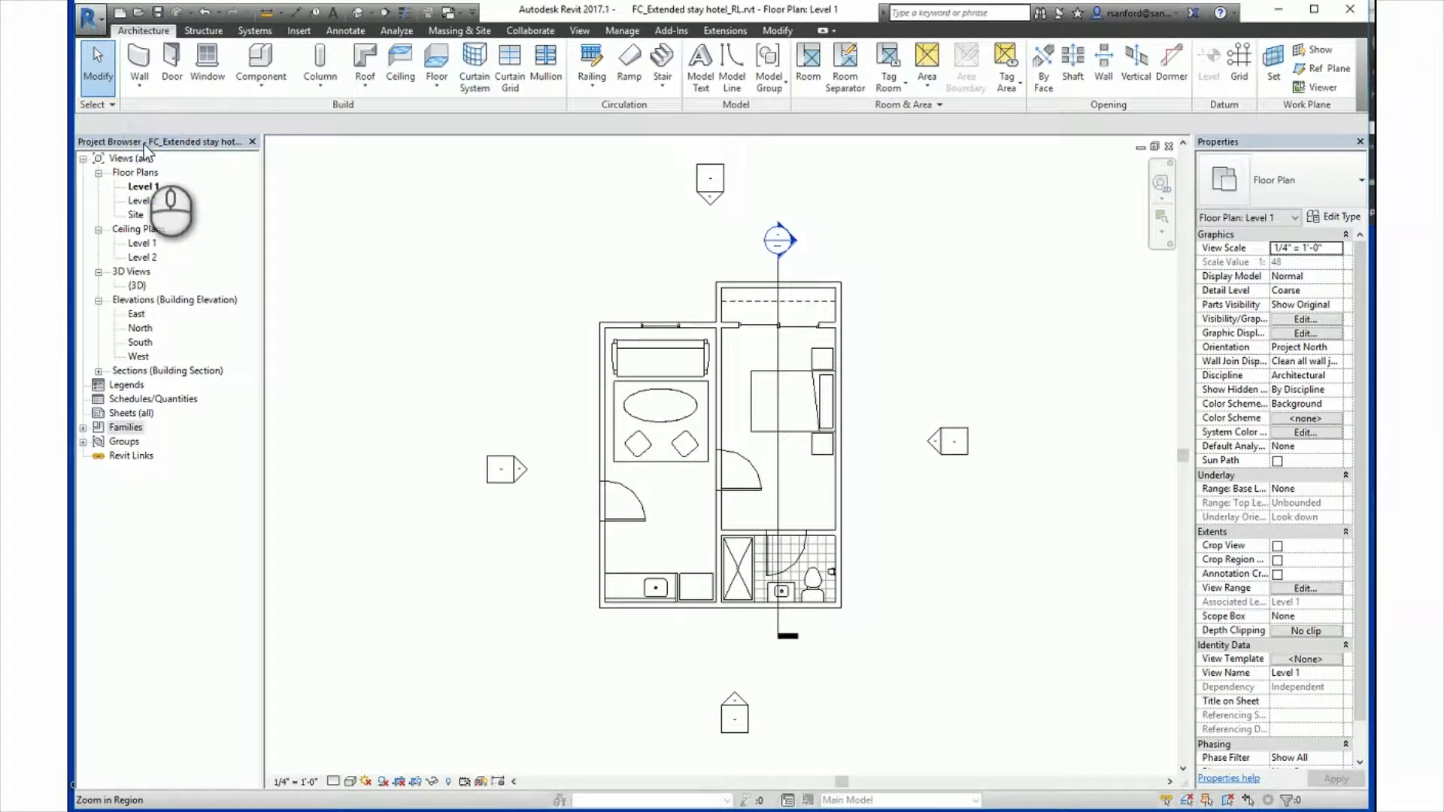
pyautogui.click(126, 173)
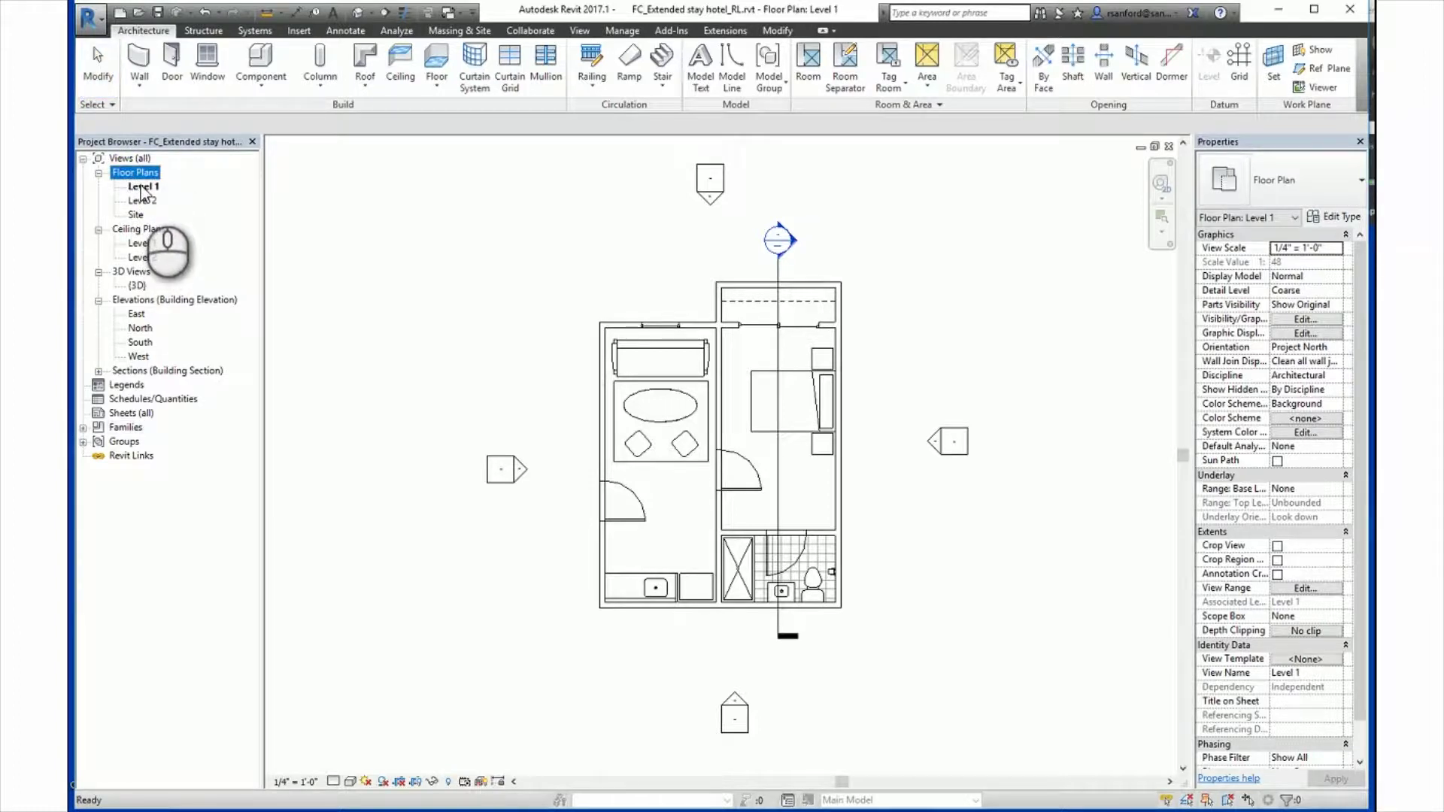
pyautogui.click(142, 187)
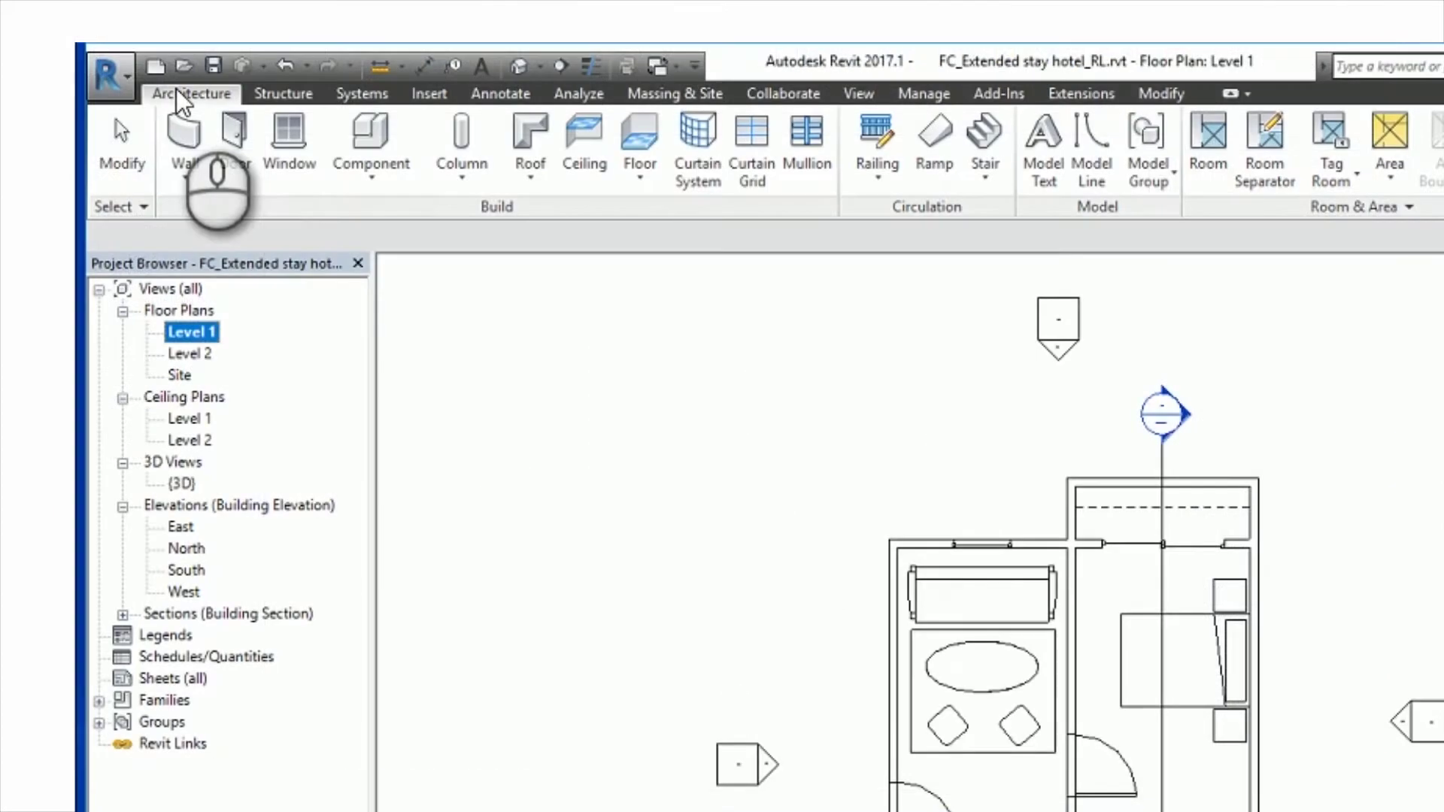
pyautogui.click(181, 105)
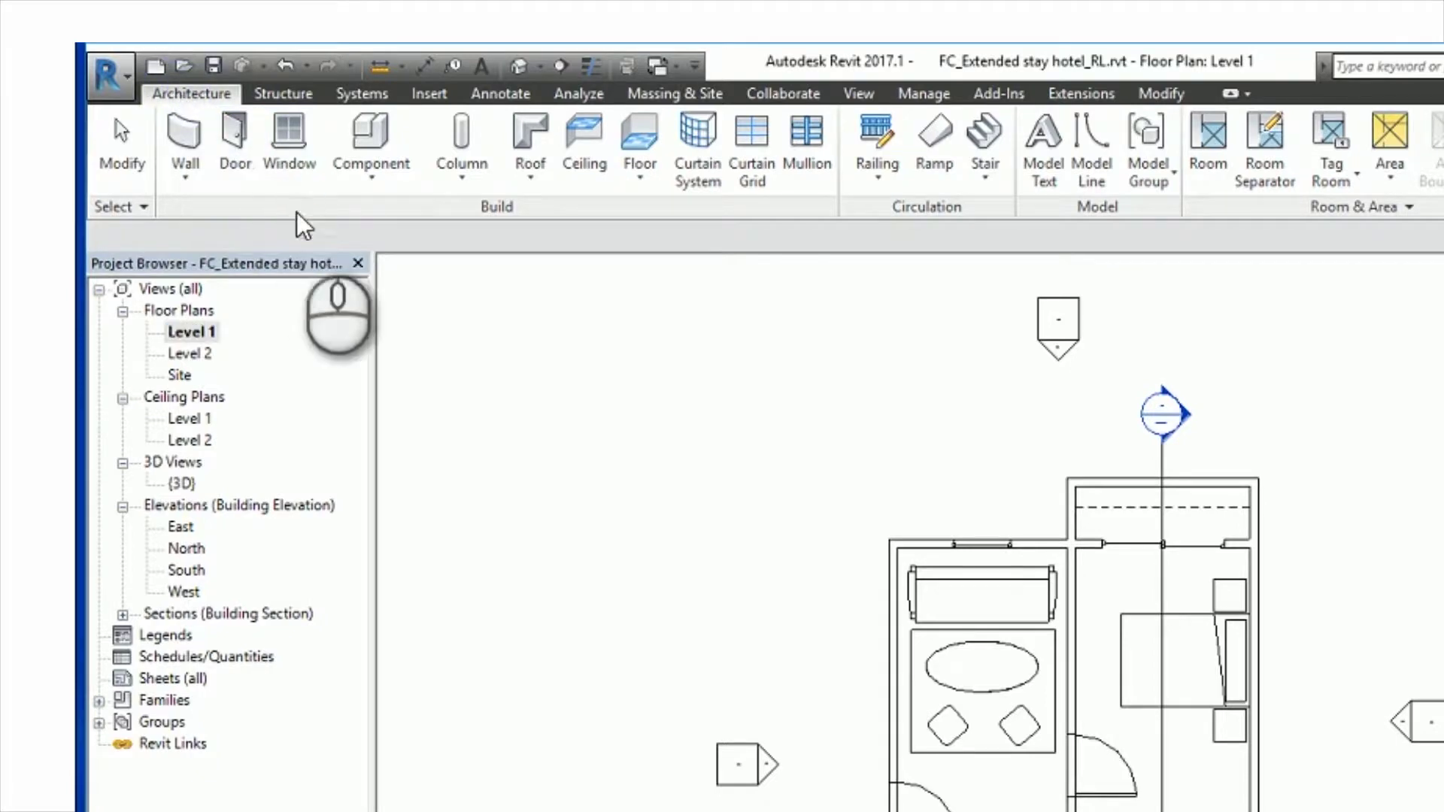
pyautogui.click(376, 180)
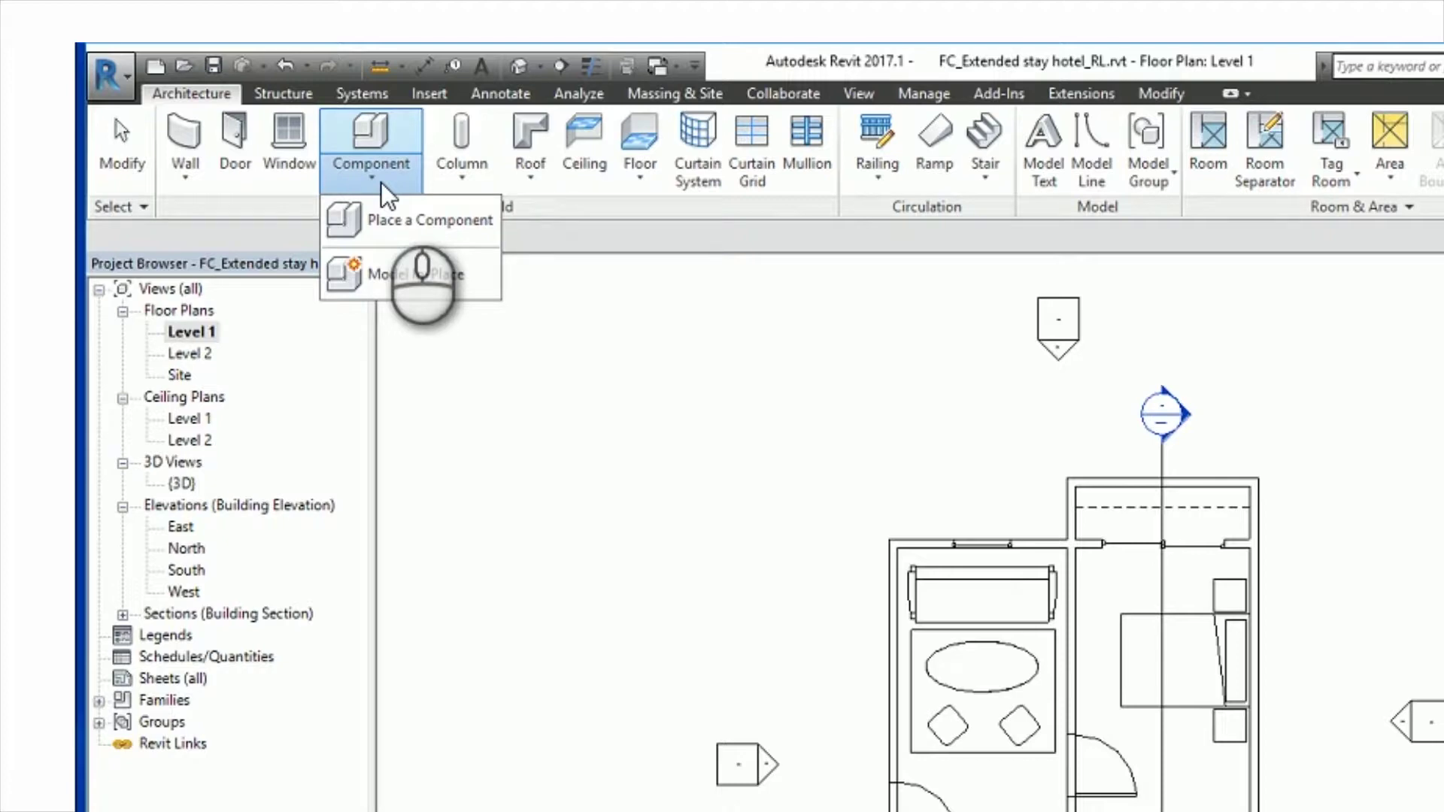
pyautogui.click(429, 220)
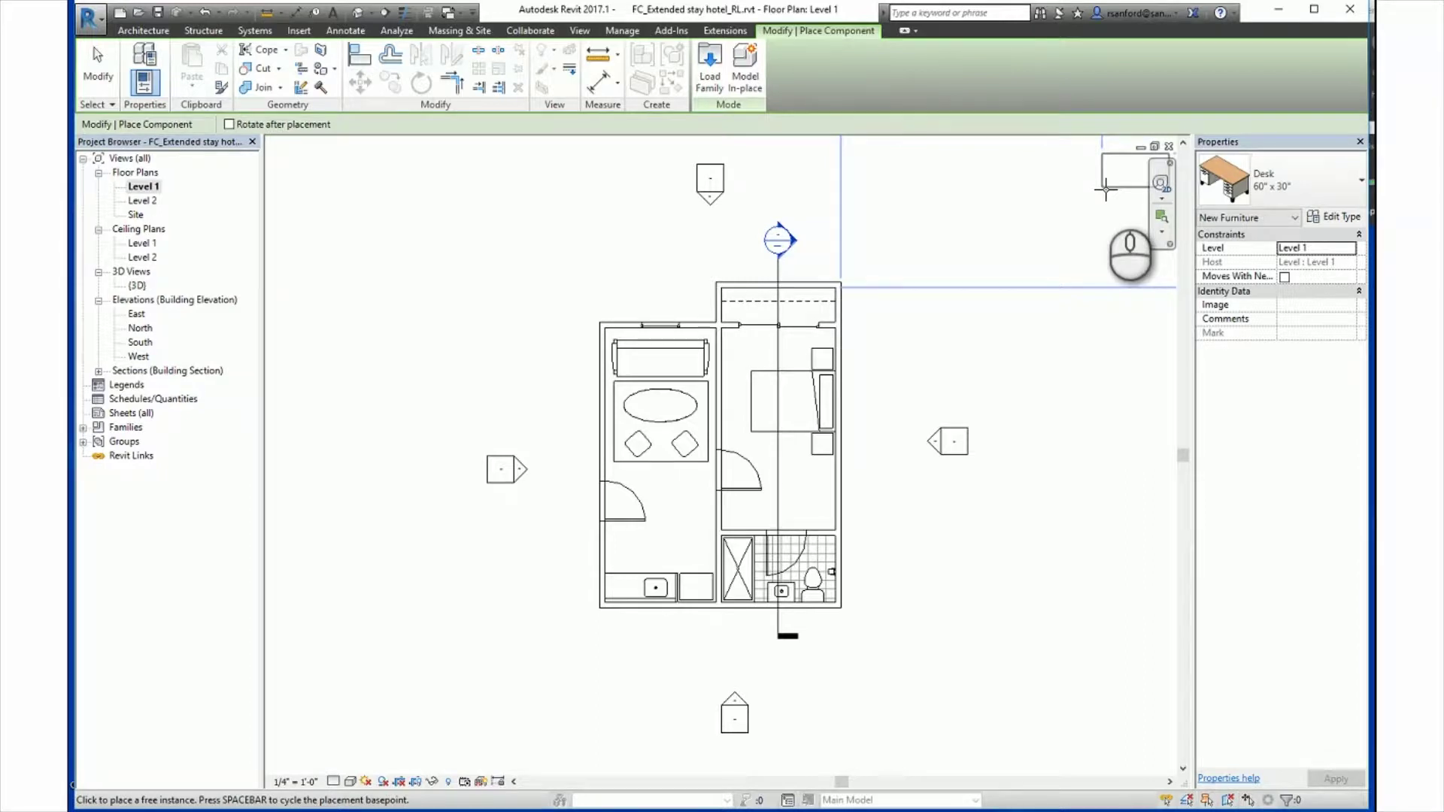
pyautogui.click(1307, 188)
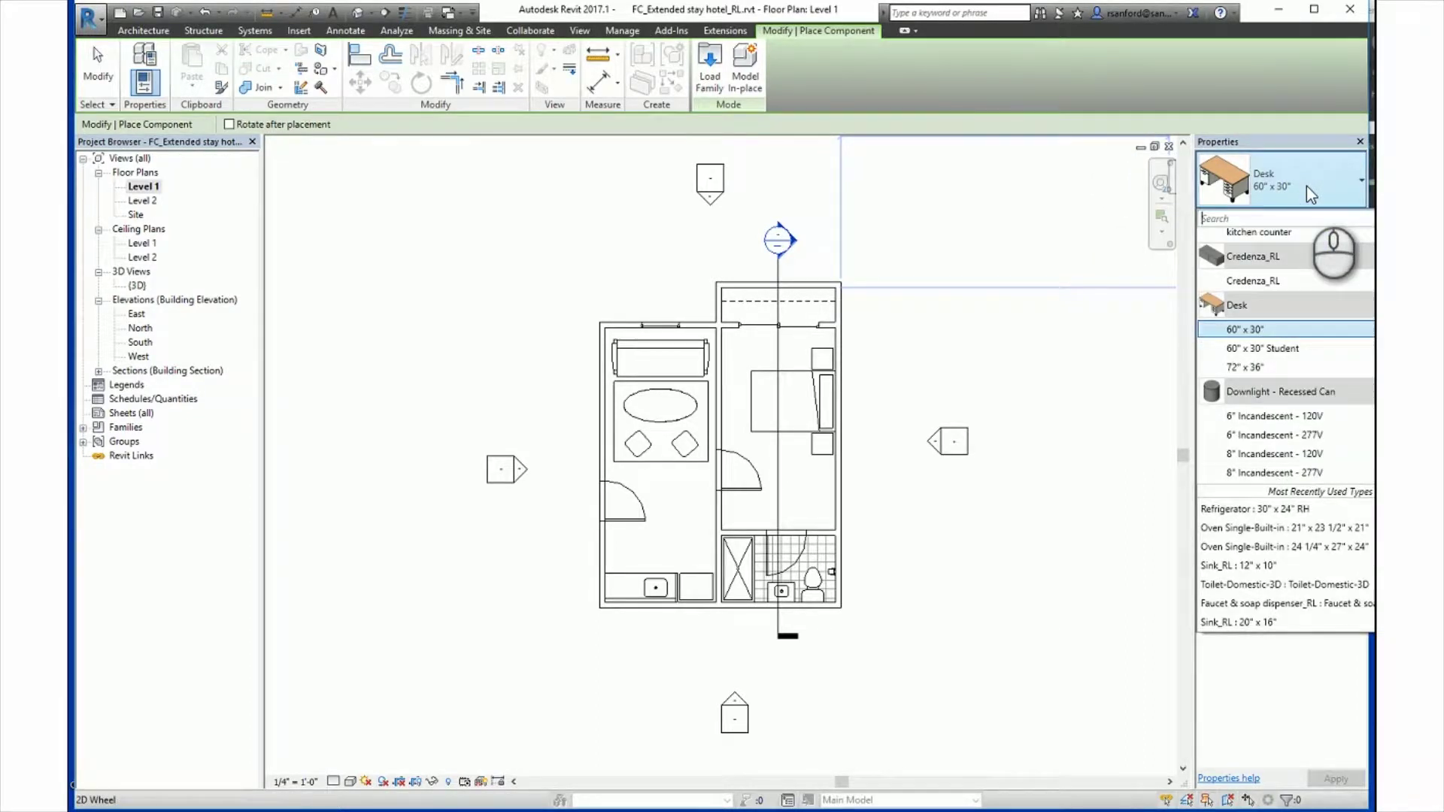
pyautogui.click(1306, 187)
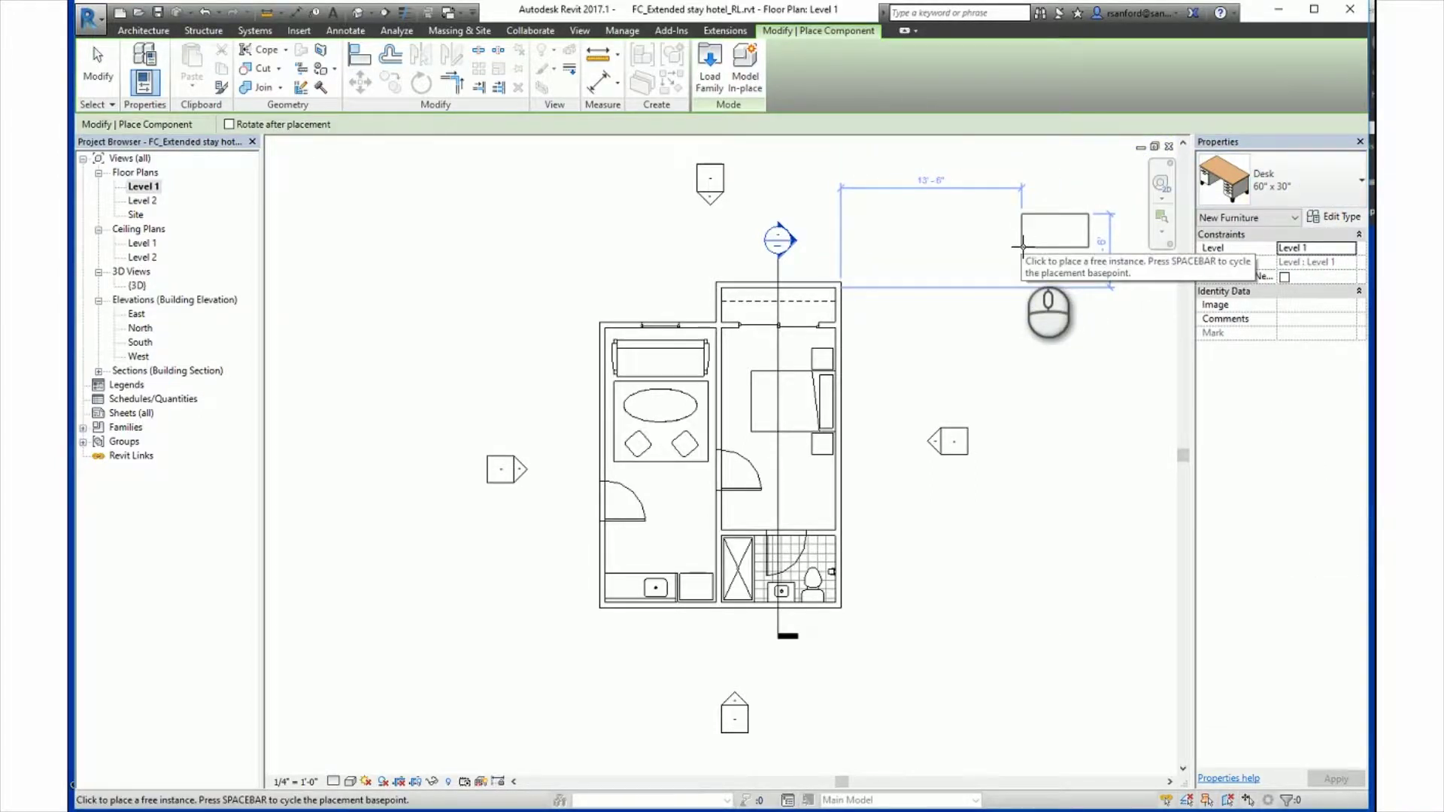
pyautogui.click(714, 77)
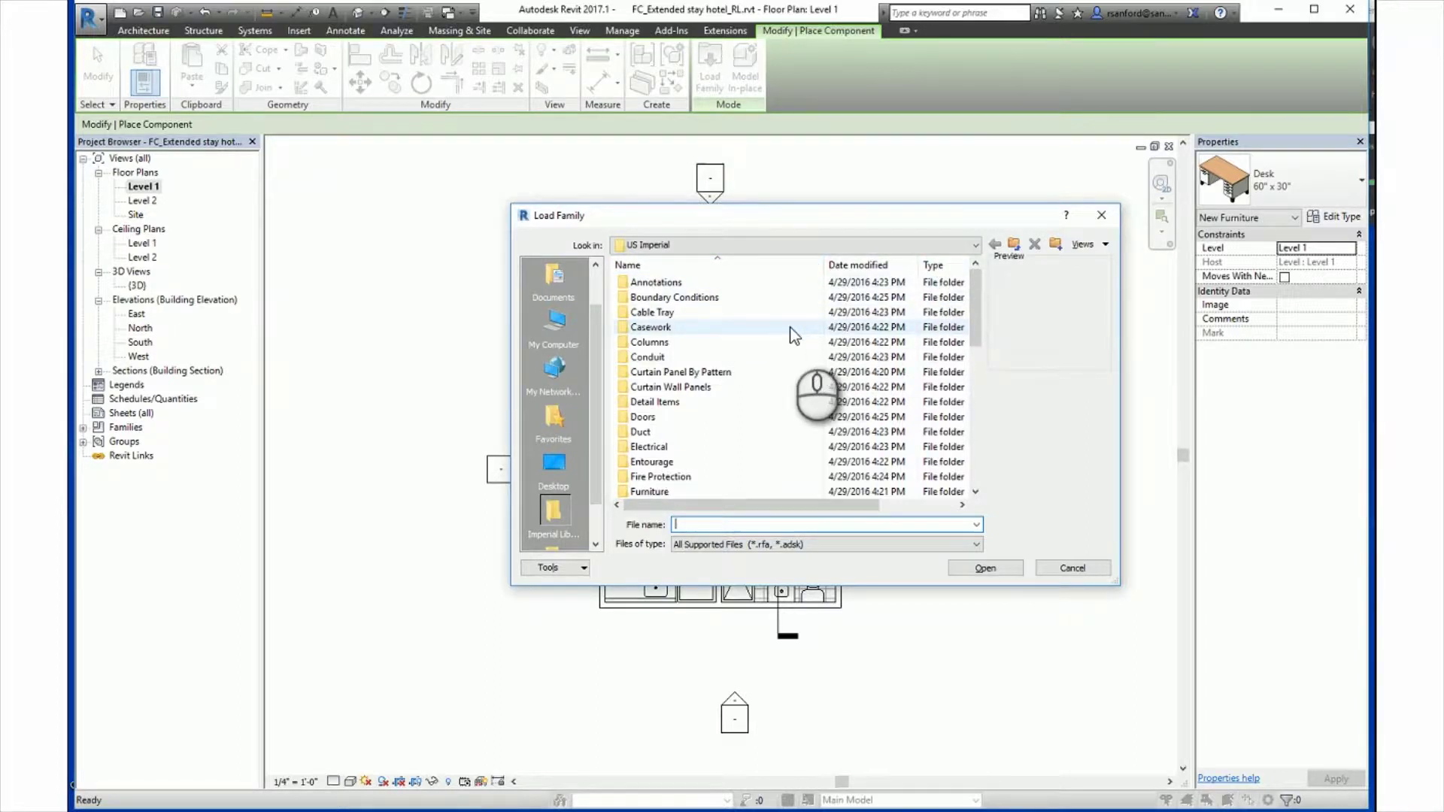
# Look through the US Metric family library and return to the Libraries folder
pyautogui.click(1014, 246)
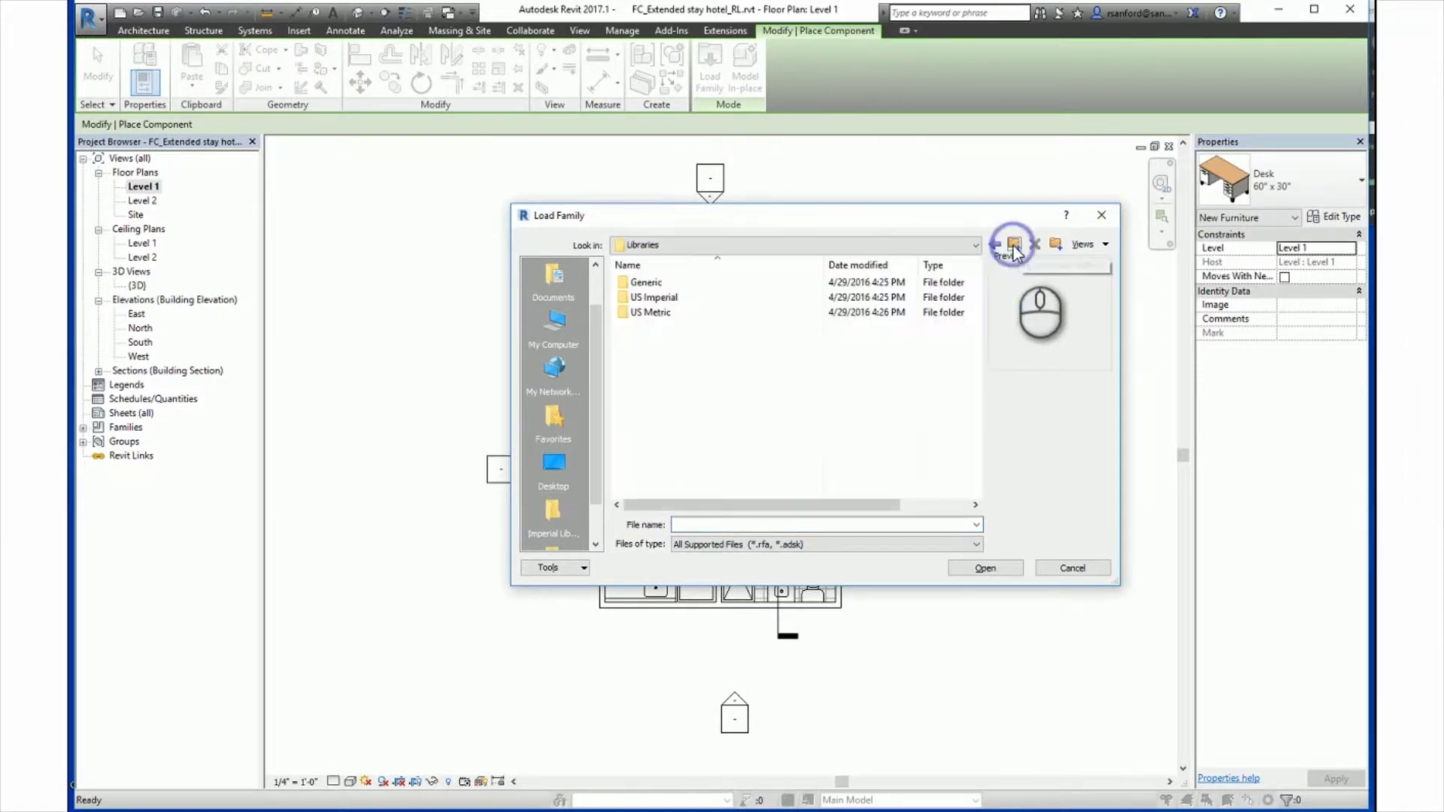
pyautogui.doubleClick(642, 312)
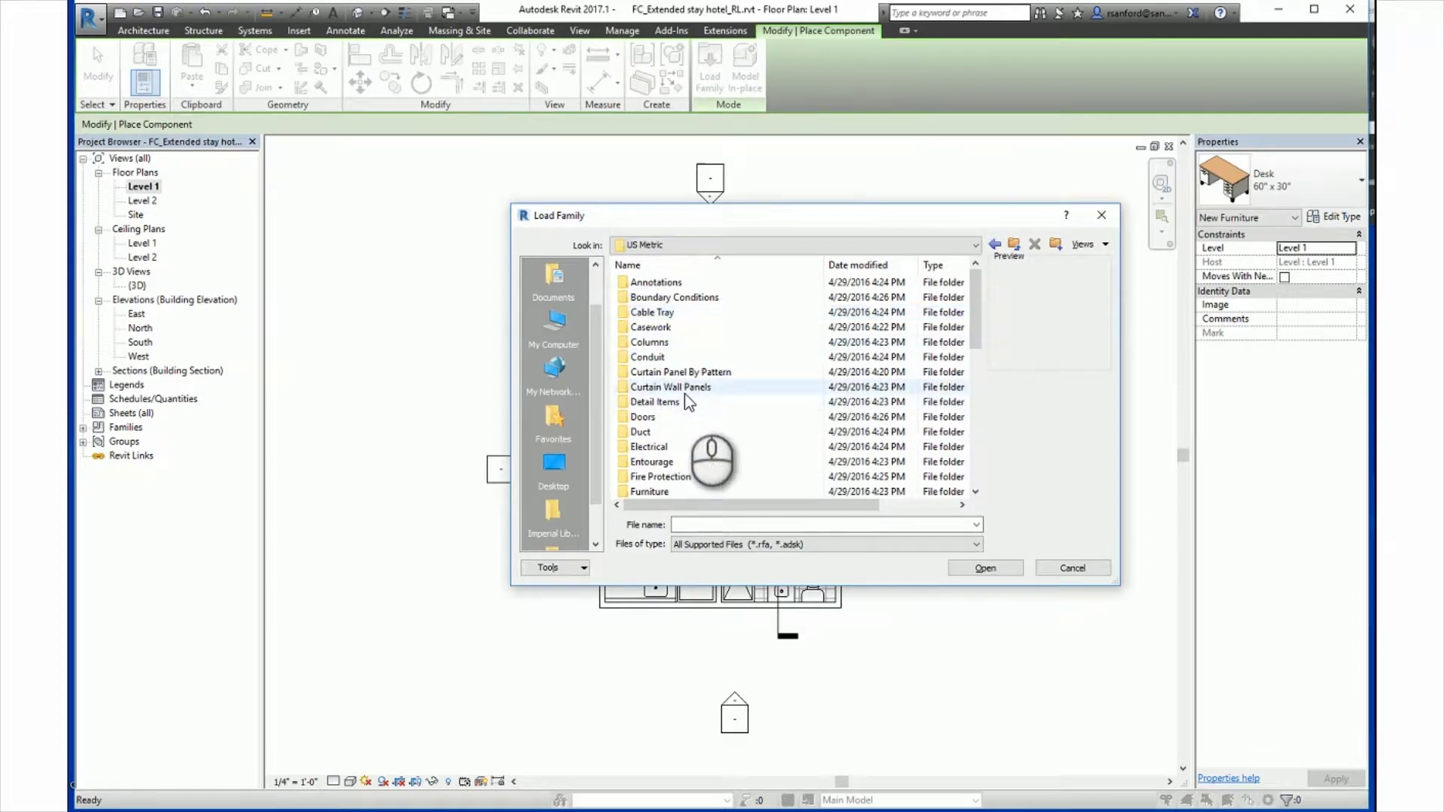
pyautogui.scroll(-7, 687, 401)
pyautogui.scroll(7, 687, 400)
pyautogui.click(1014, 247)
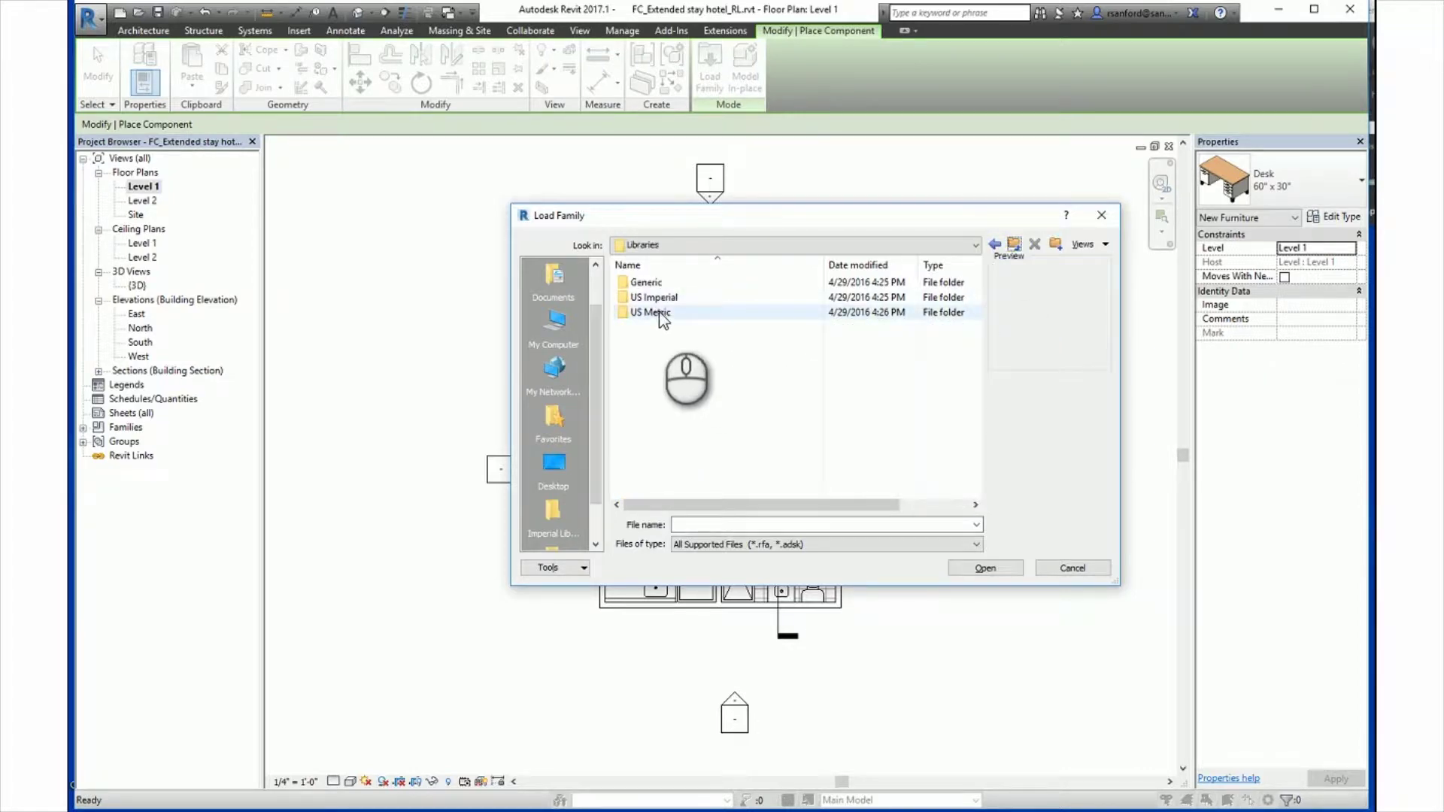
# Load the Credenza.rfa family from the Furniture > Storage folder of the US Imperial library
pyautogui.doubleClick(653, 298)
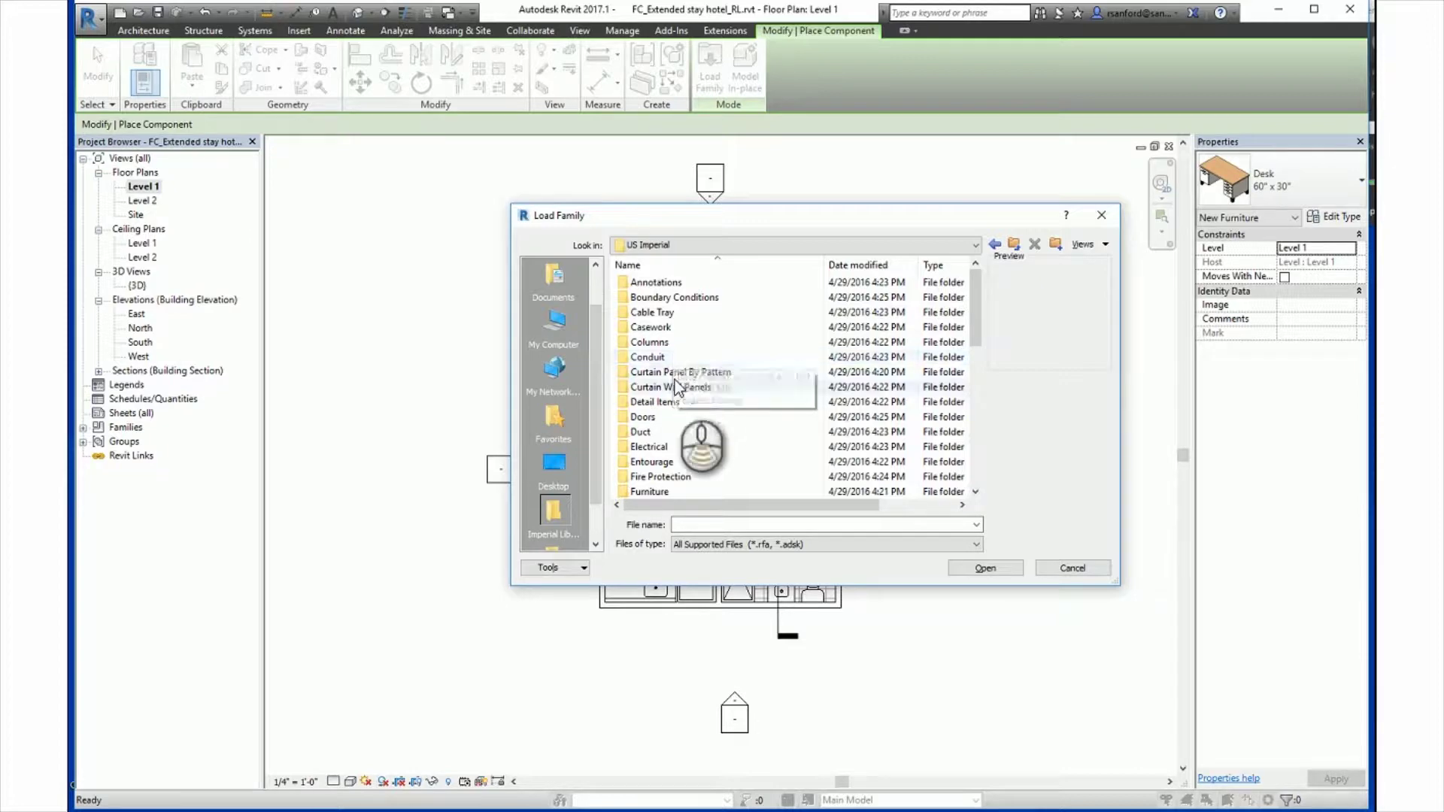
pyautogui.scroll(-1, 676, 391)
pyautogui.doubleClick(667, 450)
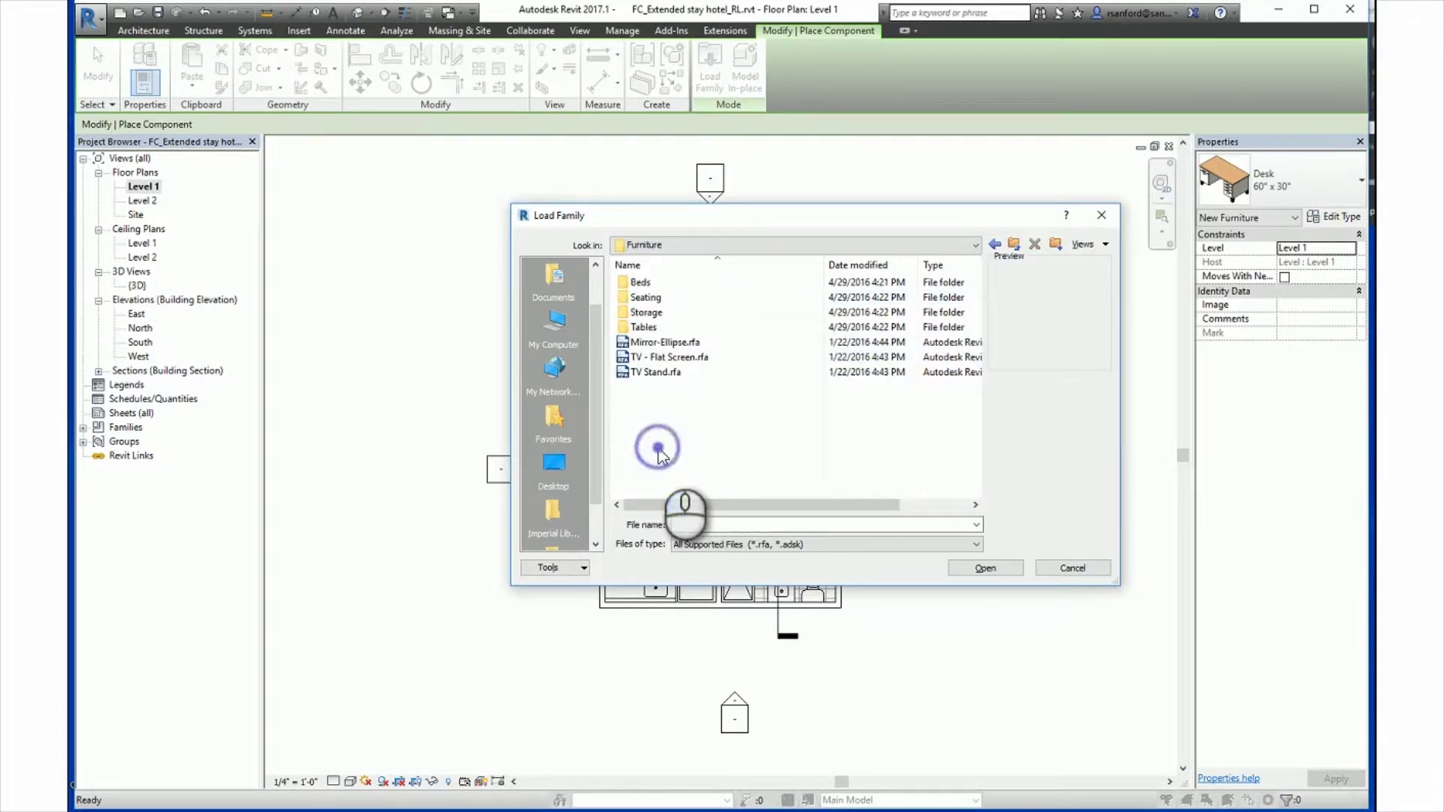
pyautogui.click(653, 316)
pyautogui.doubleClick(653, 316)
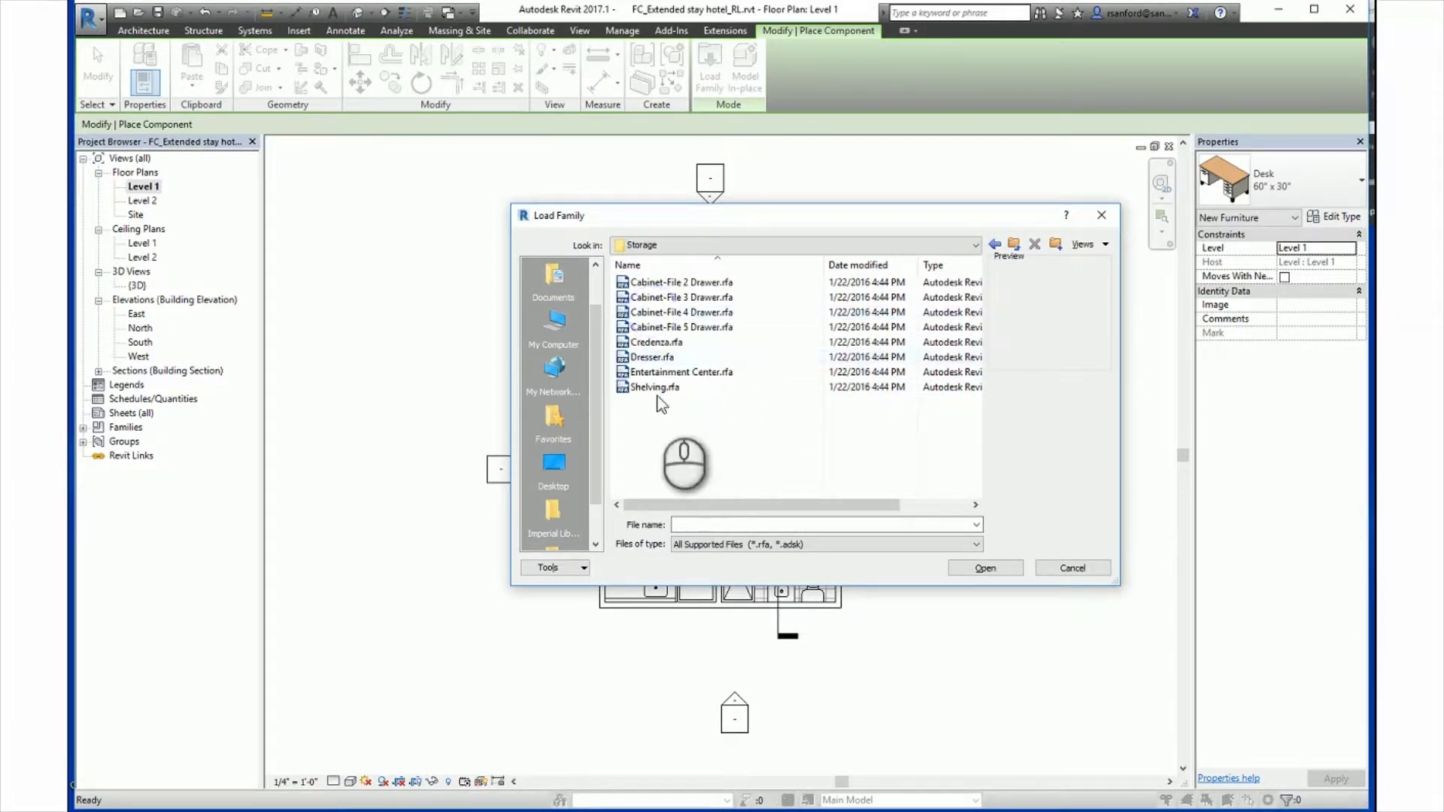
pyautogui.click(656, 343)
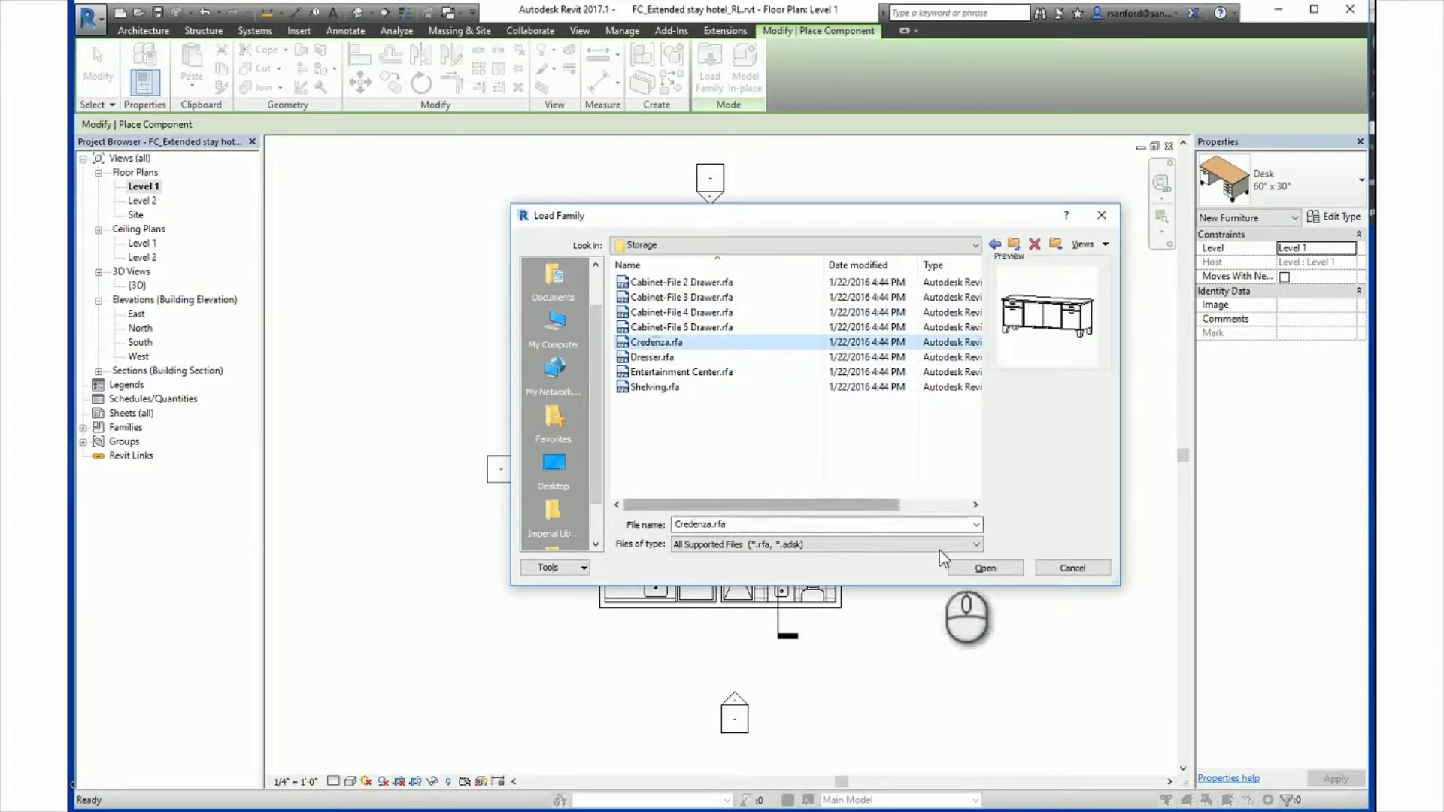
pyautogui.click(984, 571)
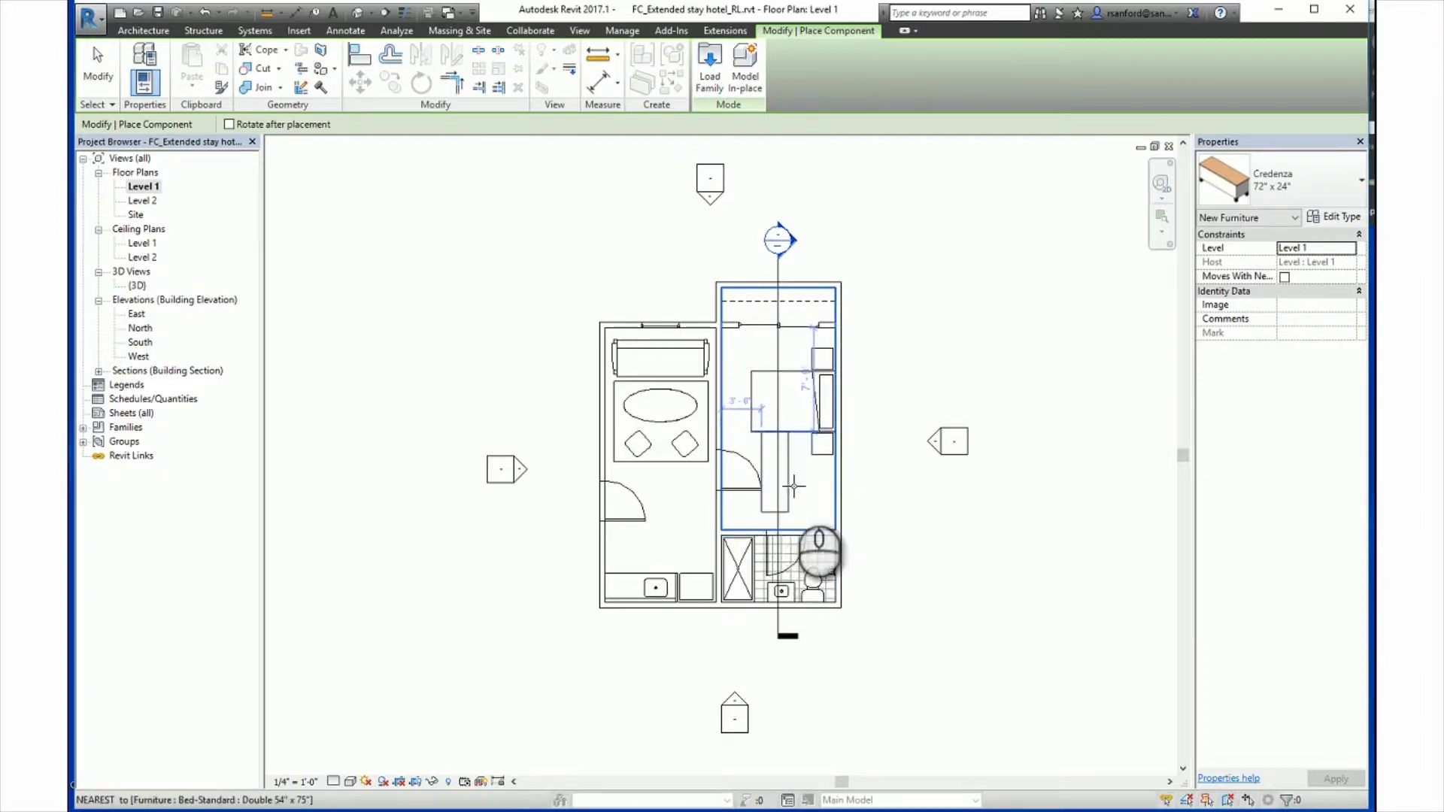
# Place a 60" x 24" Credenza, rotated lengthwise along the bedroom's east wall, between the lower nightstand and the bathroom wall
pyautogui.press('space')
pyautogui.scroll(3, 813, 484)
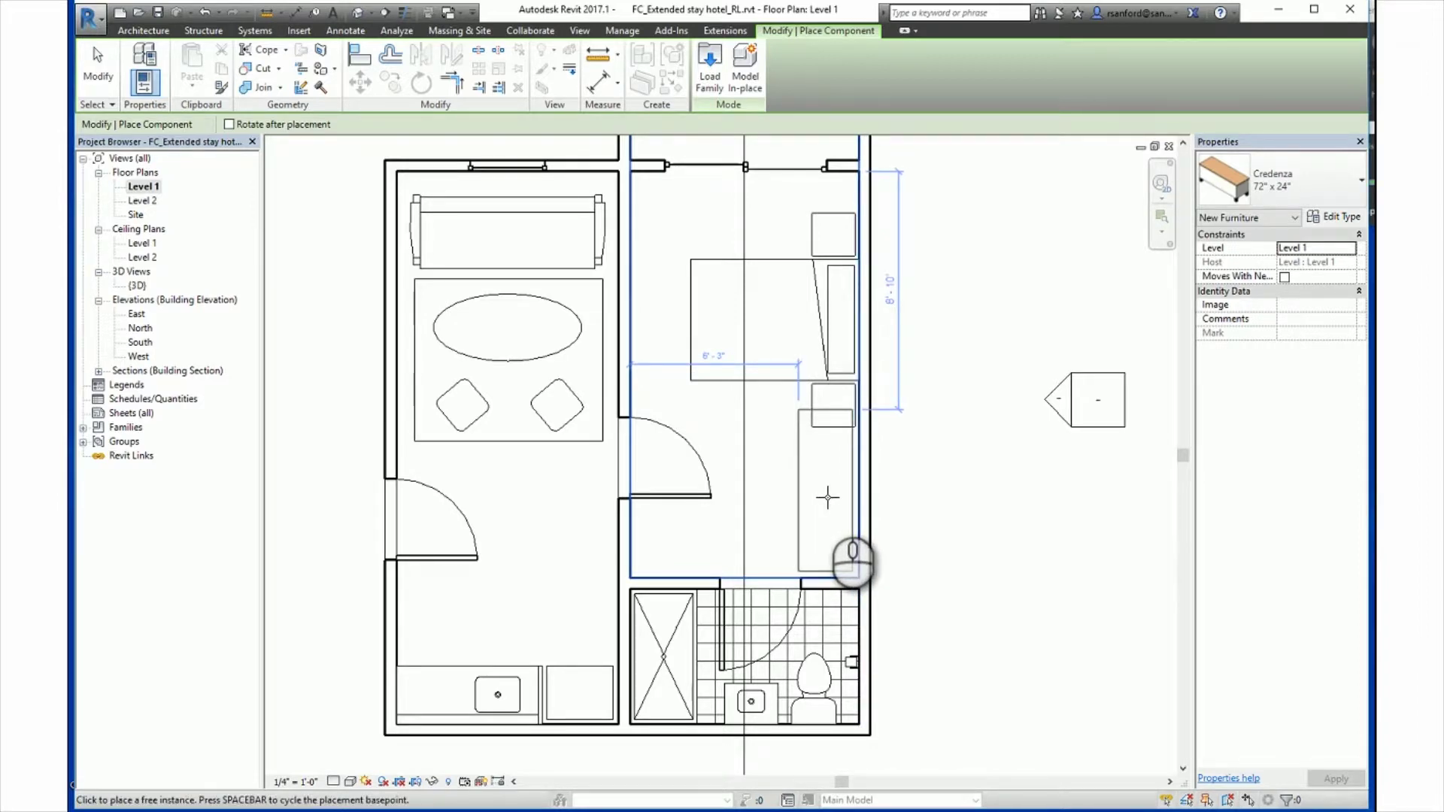
pyautogui.click(1282, 188)
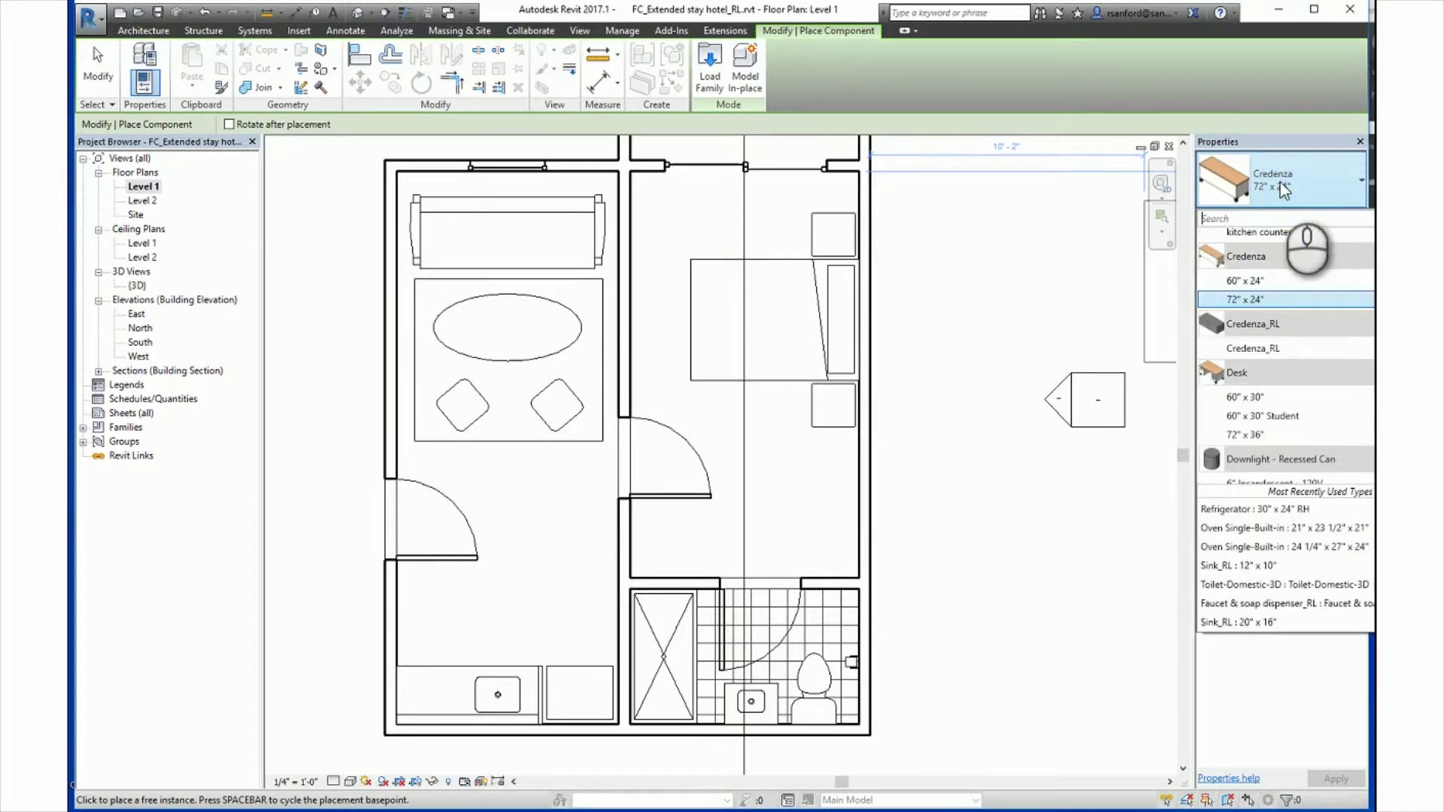
pyautogui.click(1234, 282)
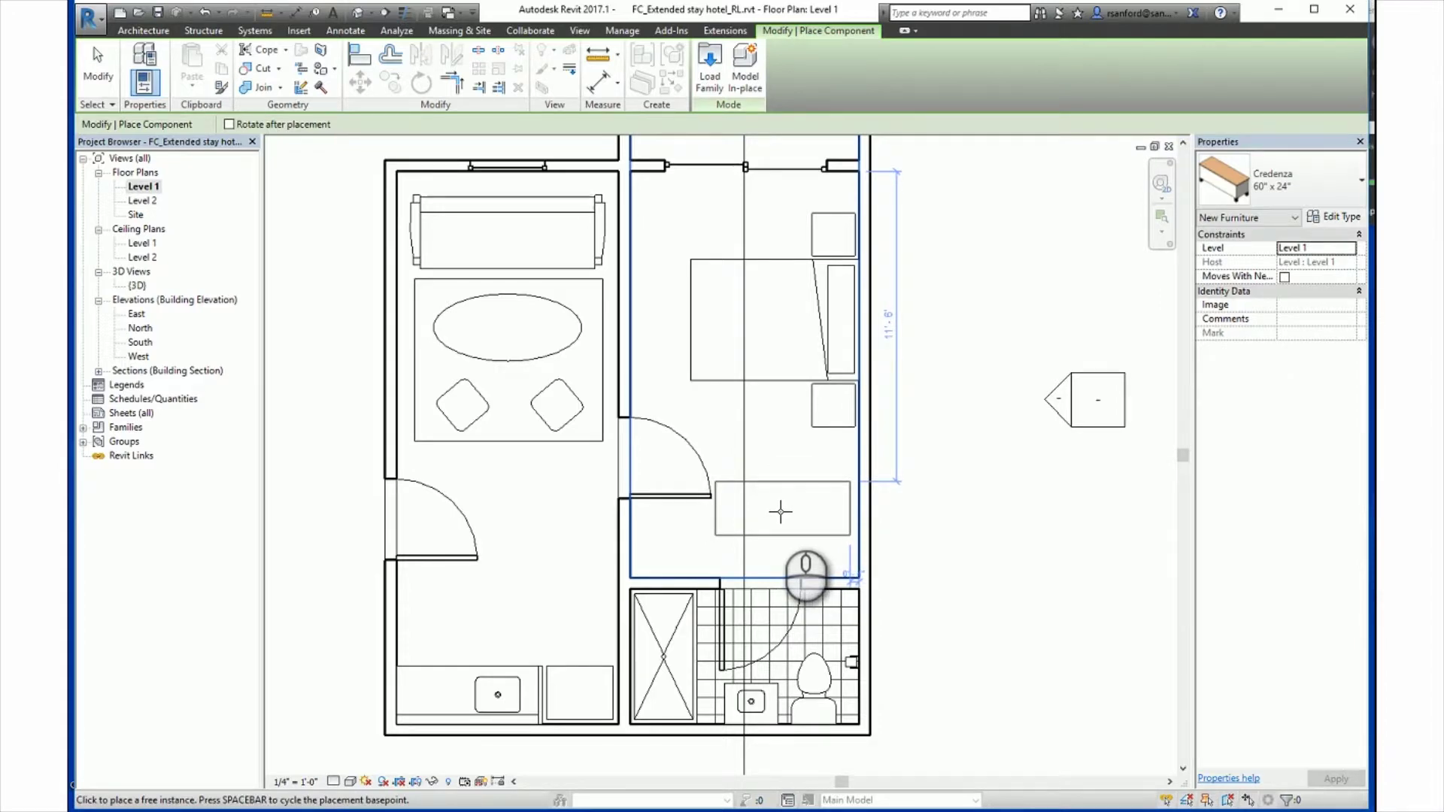
pyautogui.press('space')
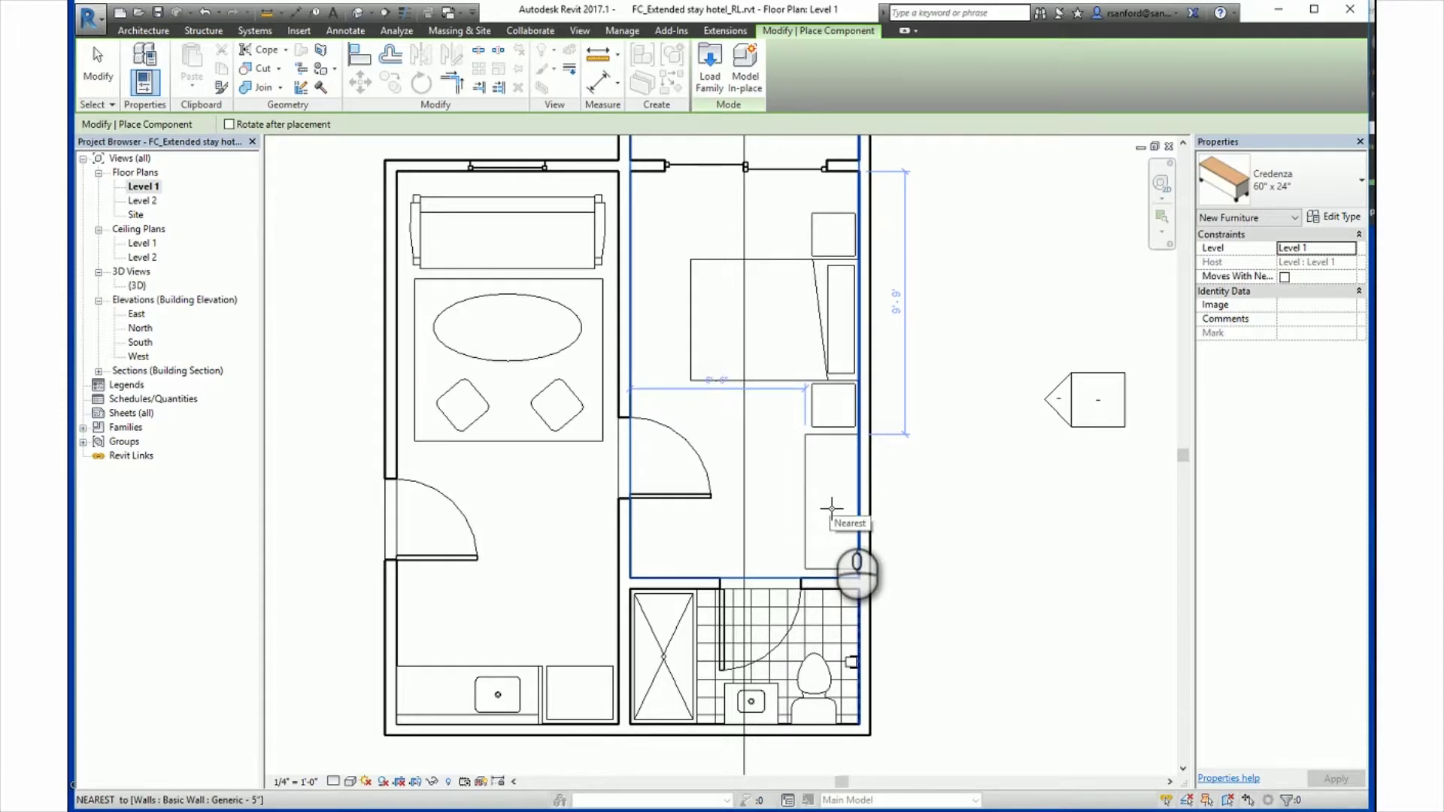
pyautogui.click(831, 508)
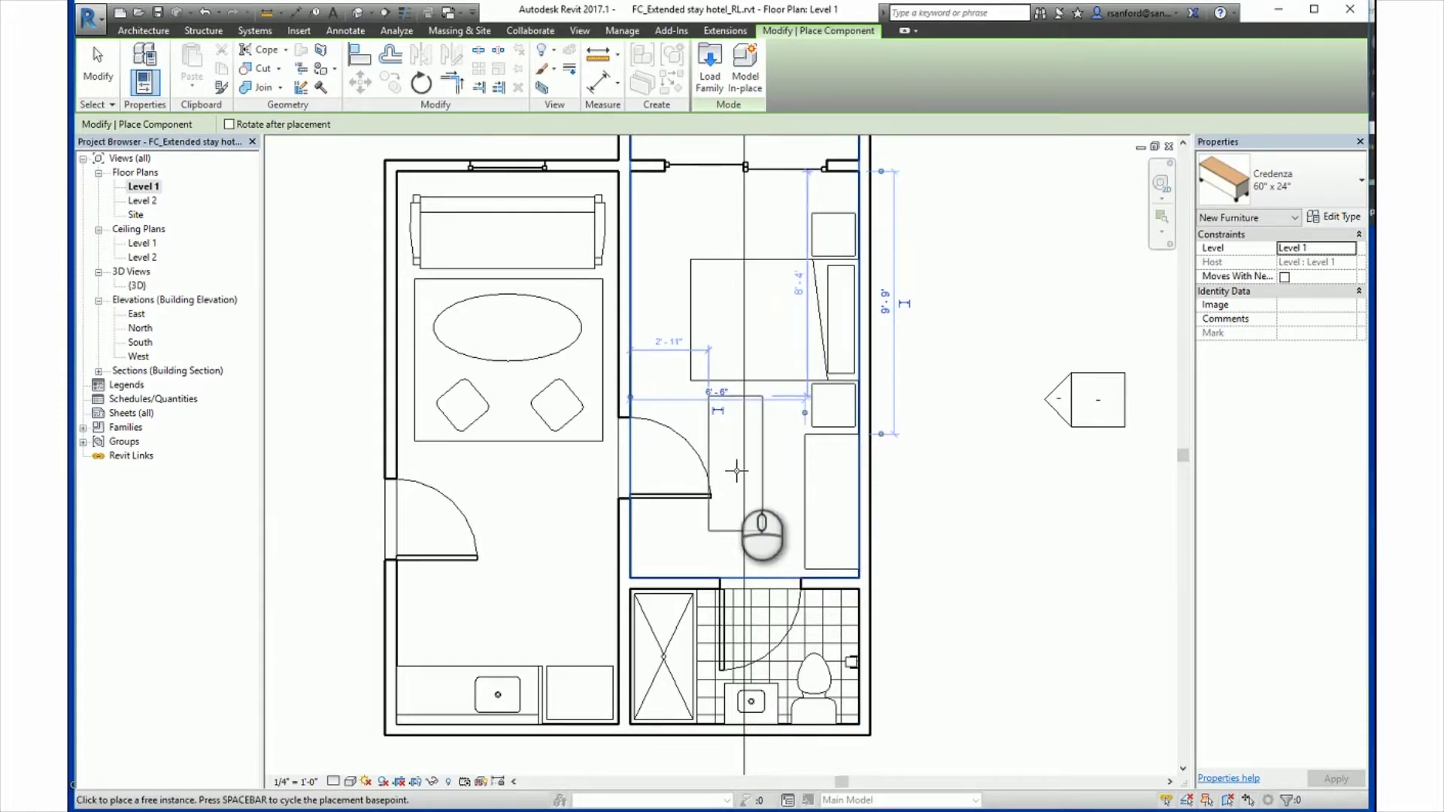
pyautogui.press('Escape')
pyautogui.press('Escape')
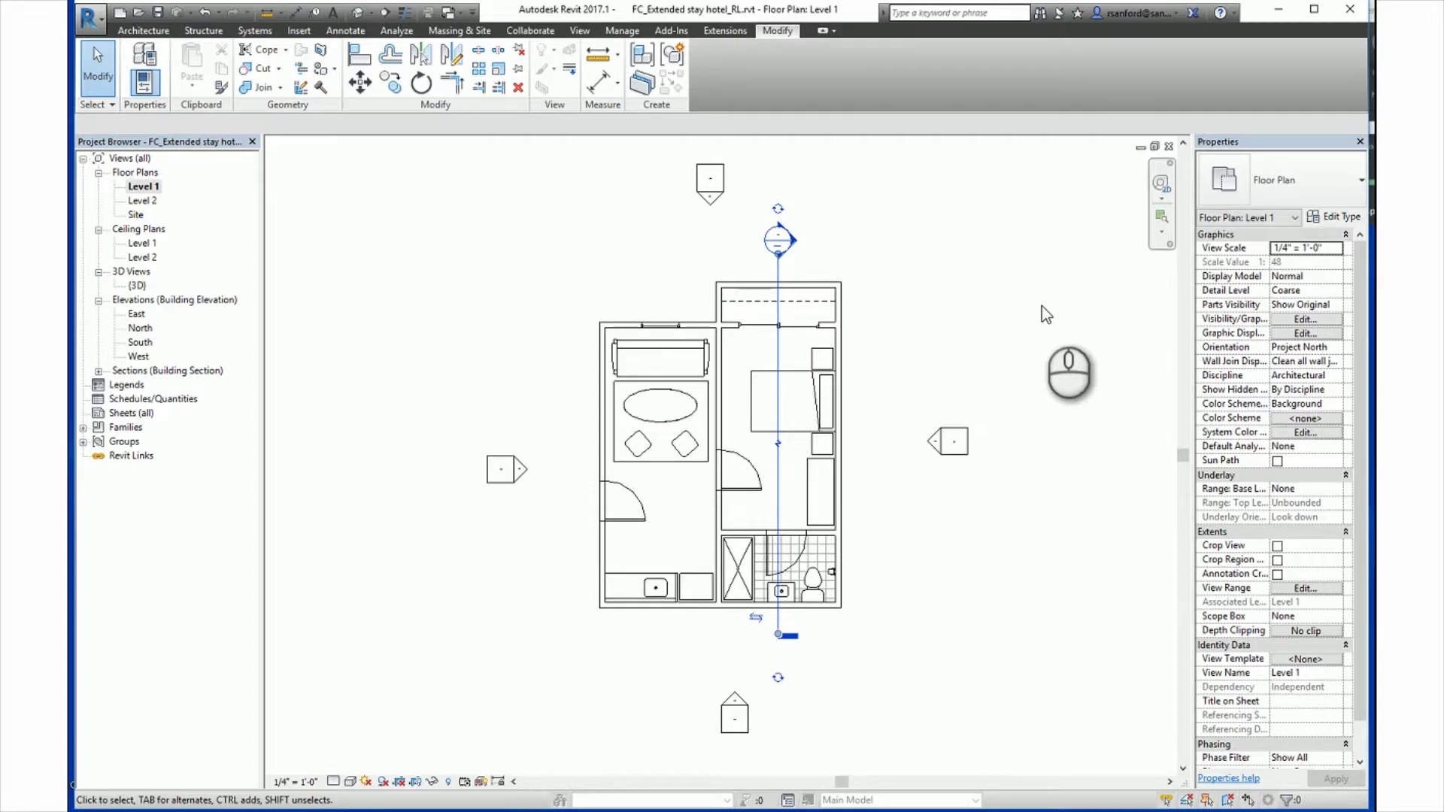
# Open the view of the building section that cuts through the bedroom
pyautogui.click(777, 355)
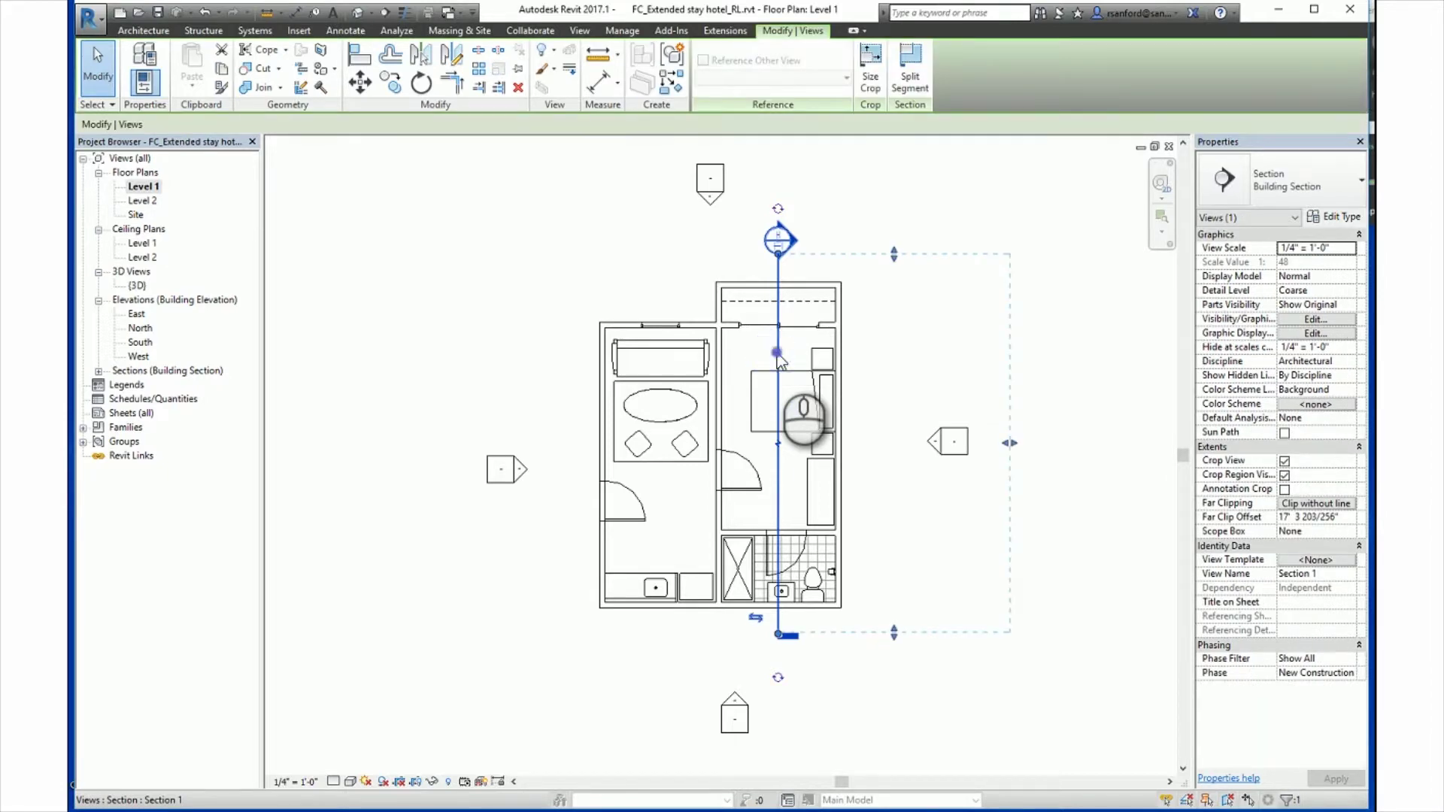
pyautogui.rightClick(778, 355)
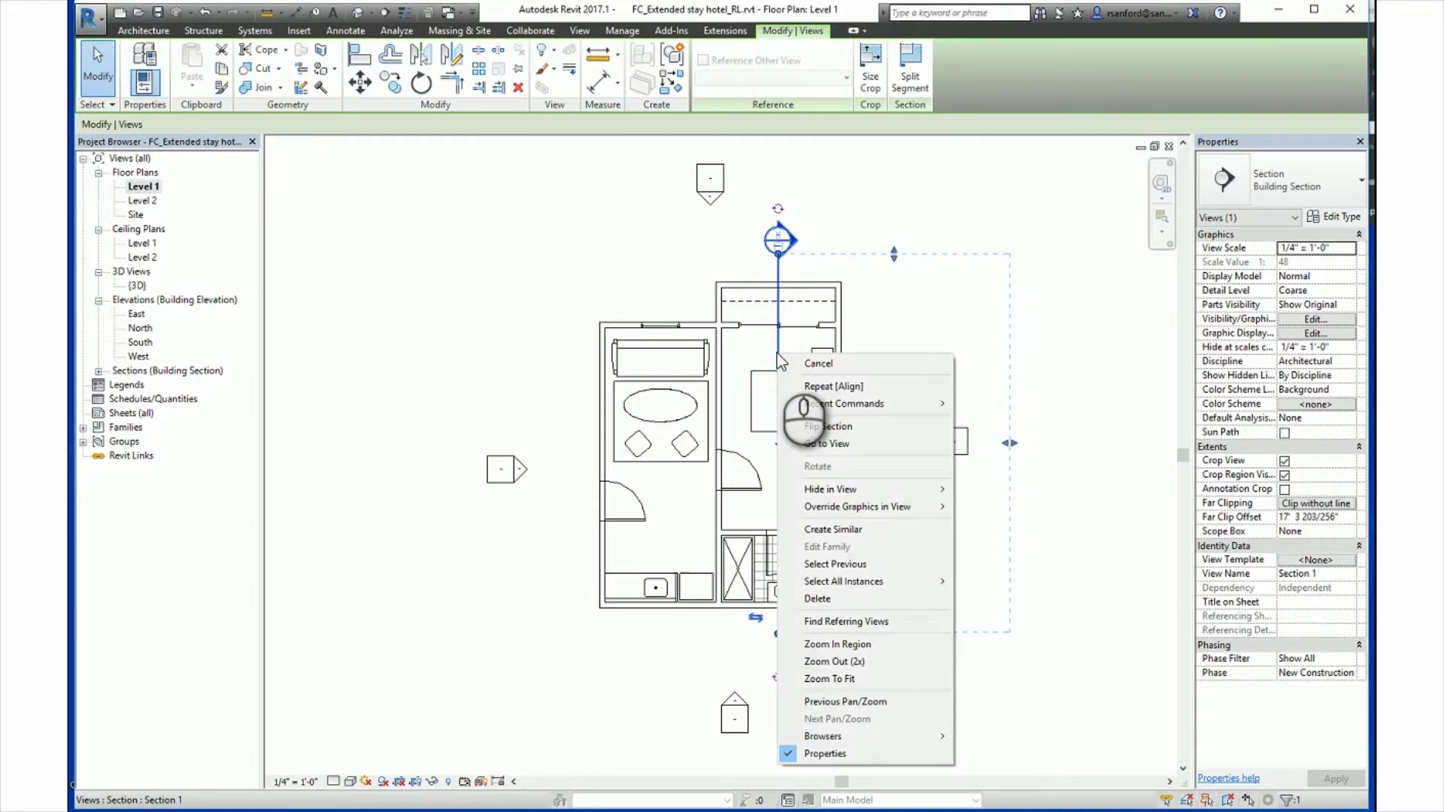
pyautogui.click(823, 444)
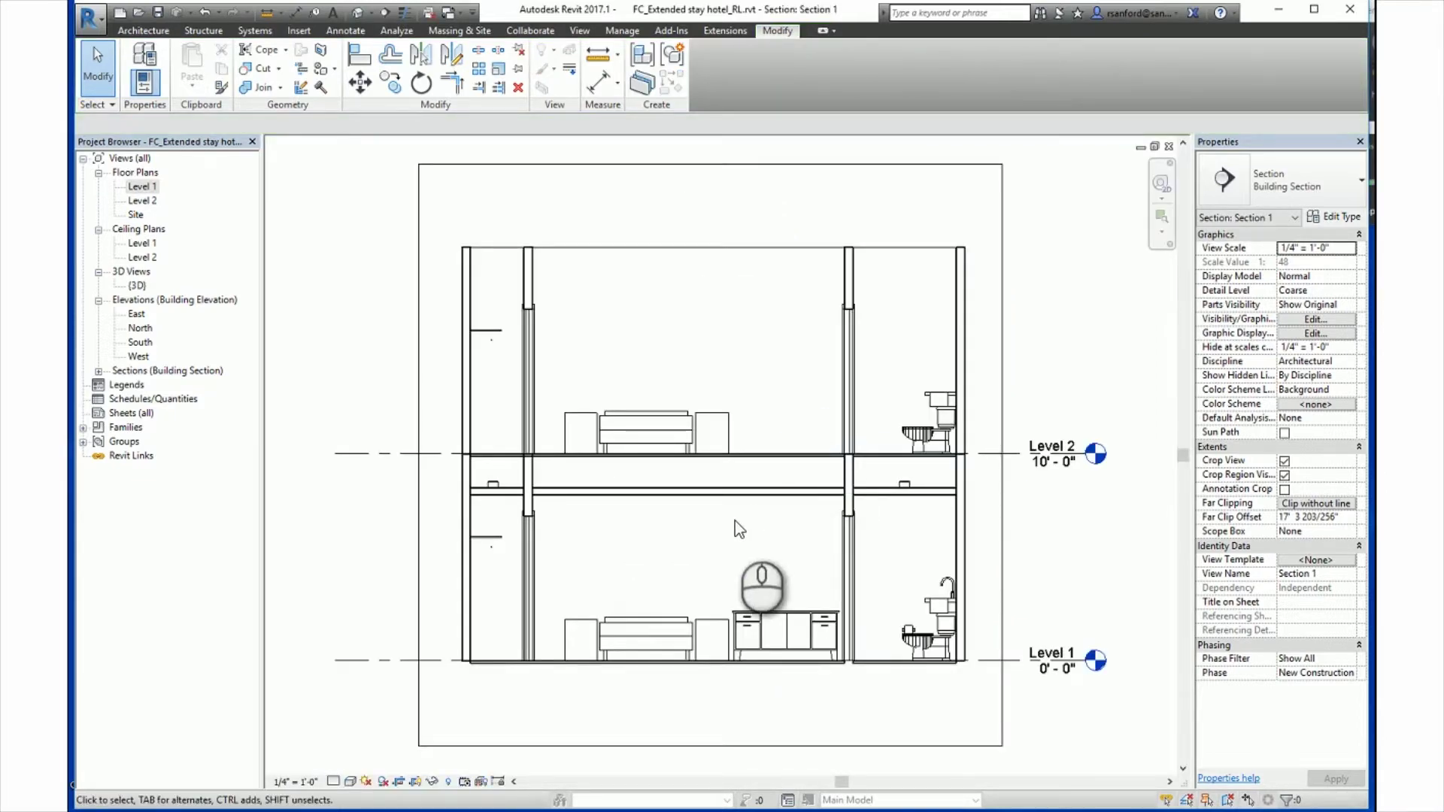
# Set the placed credenza's level constraint to Level 2
pyautogui.click(773, 624)
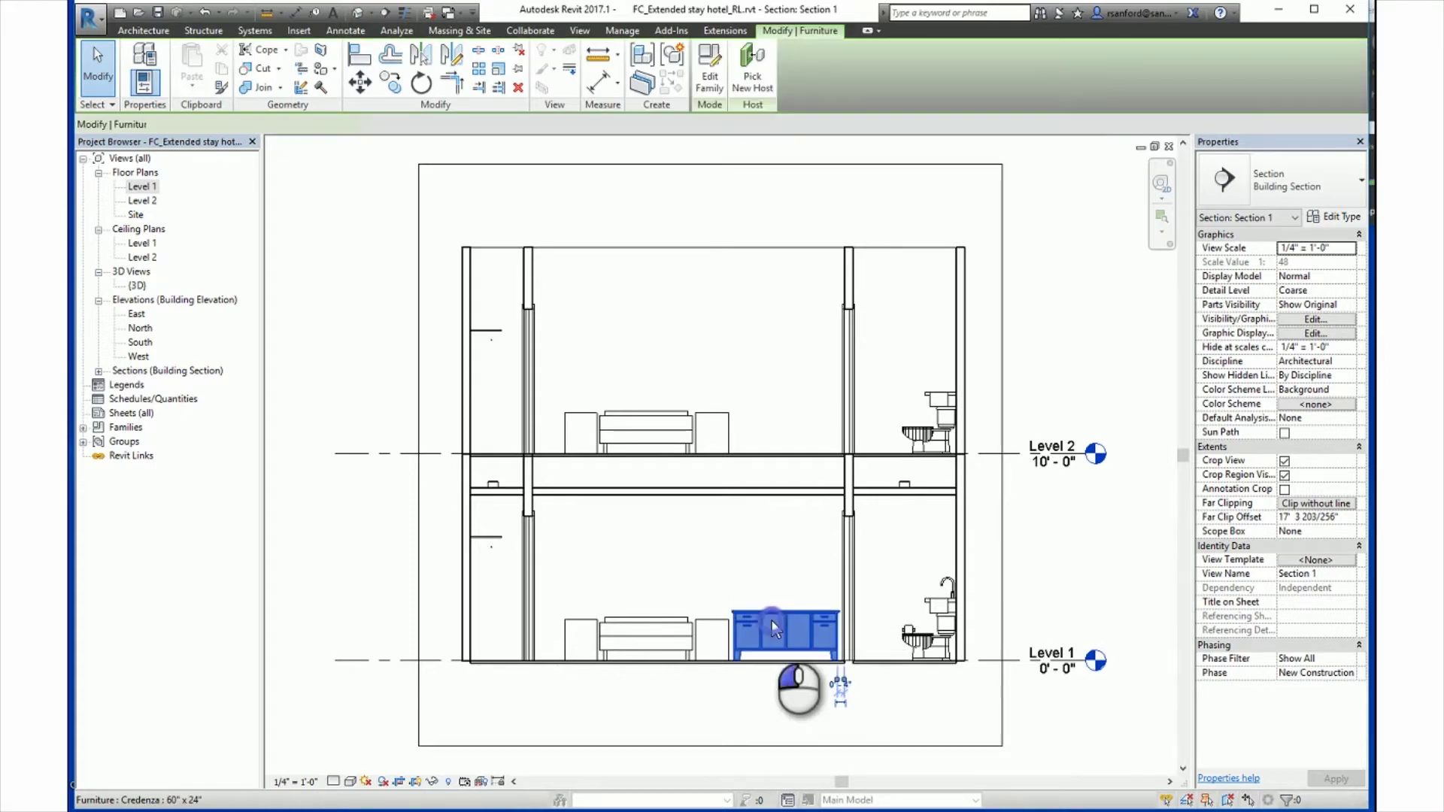
pyautogui.click(1045, 668)
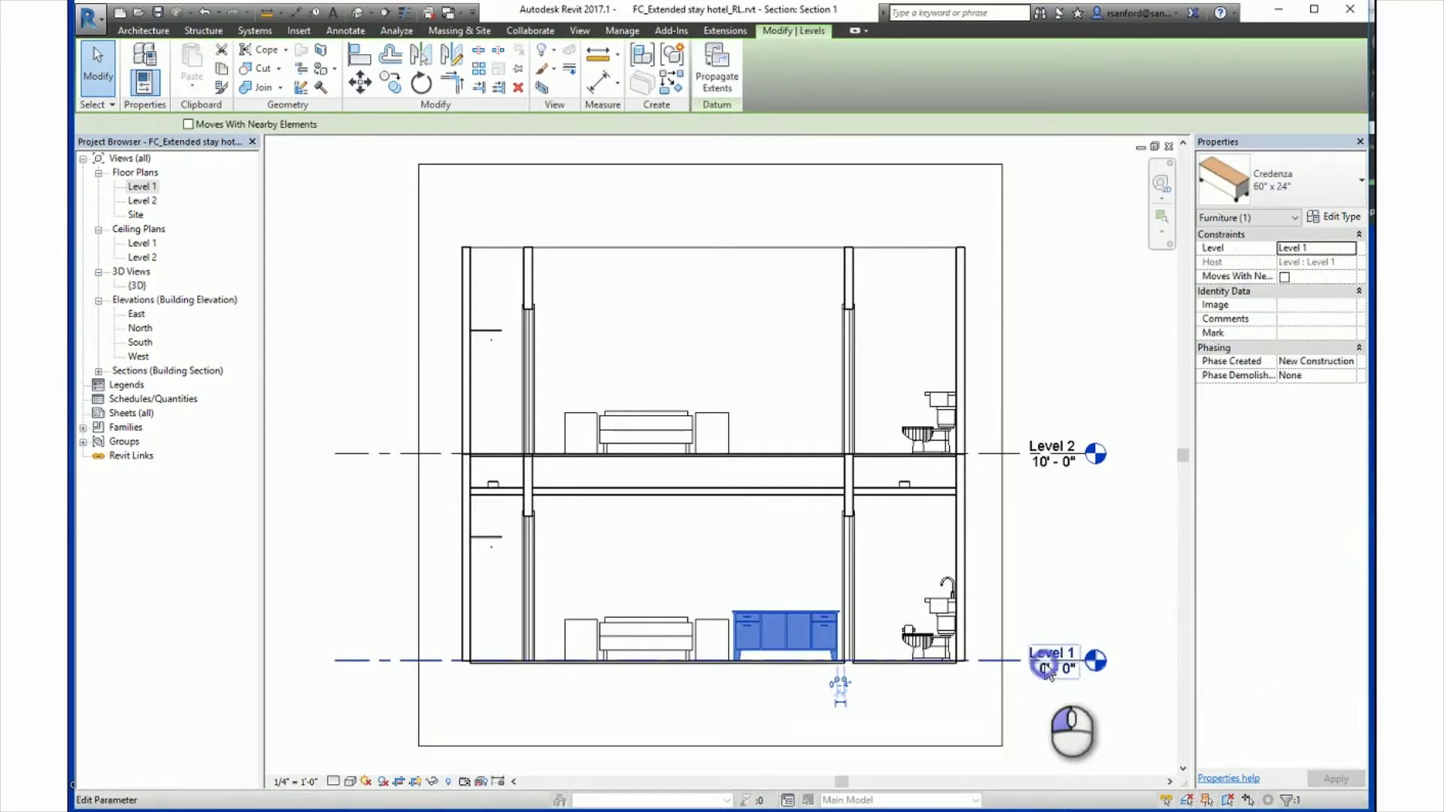
pyautogui.click(1031, 718)
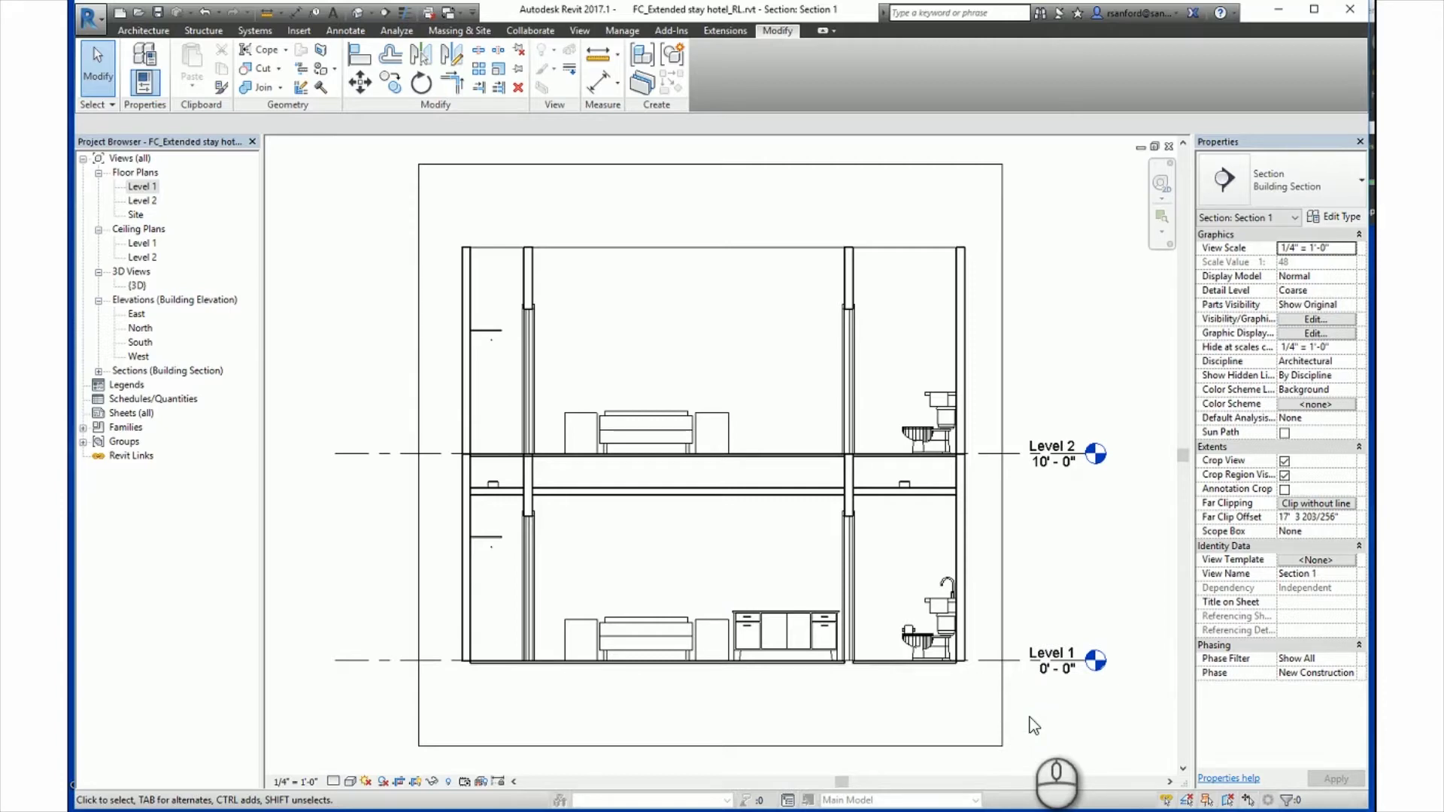
pyautogui.click(825, 644)
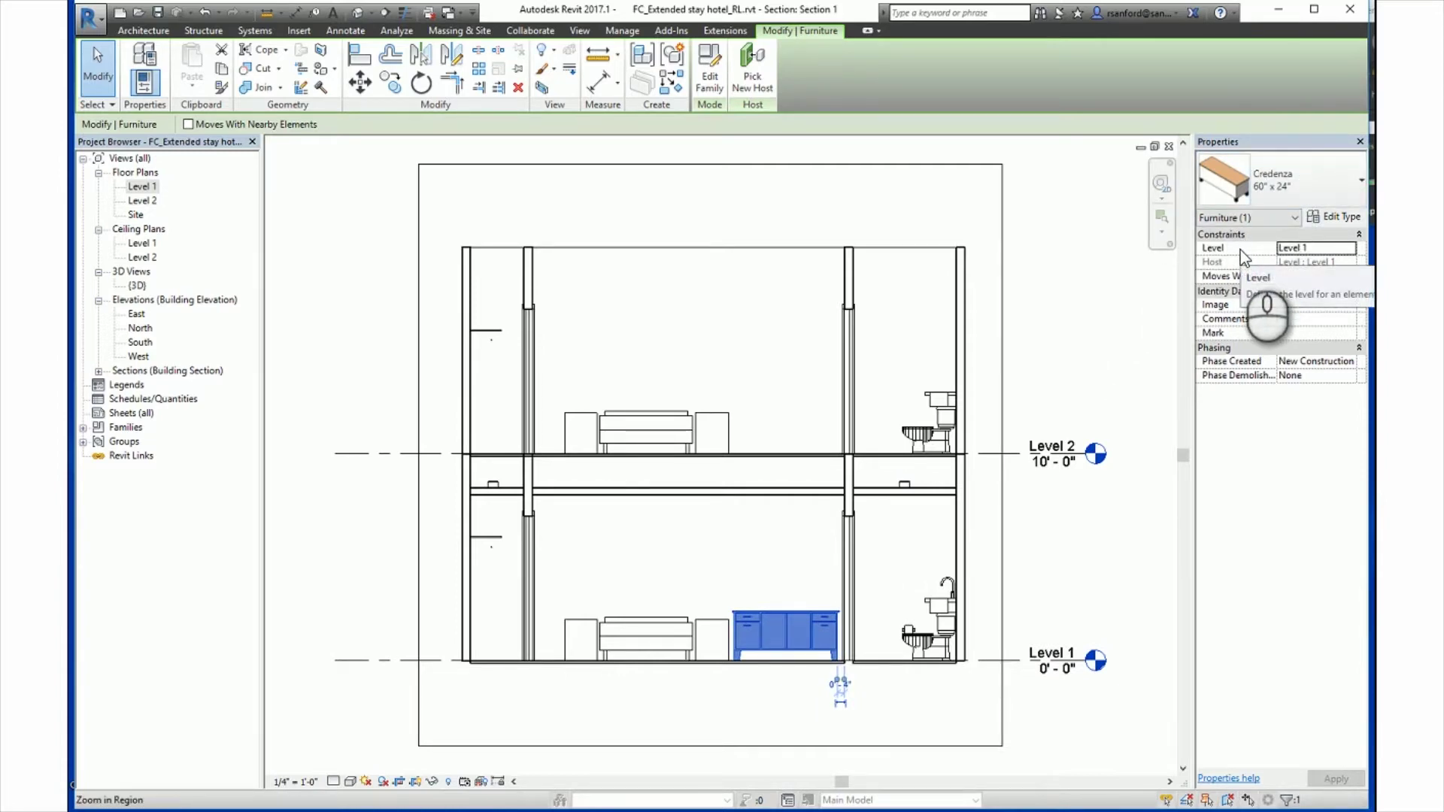
pyautogui.click(1349, 249)
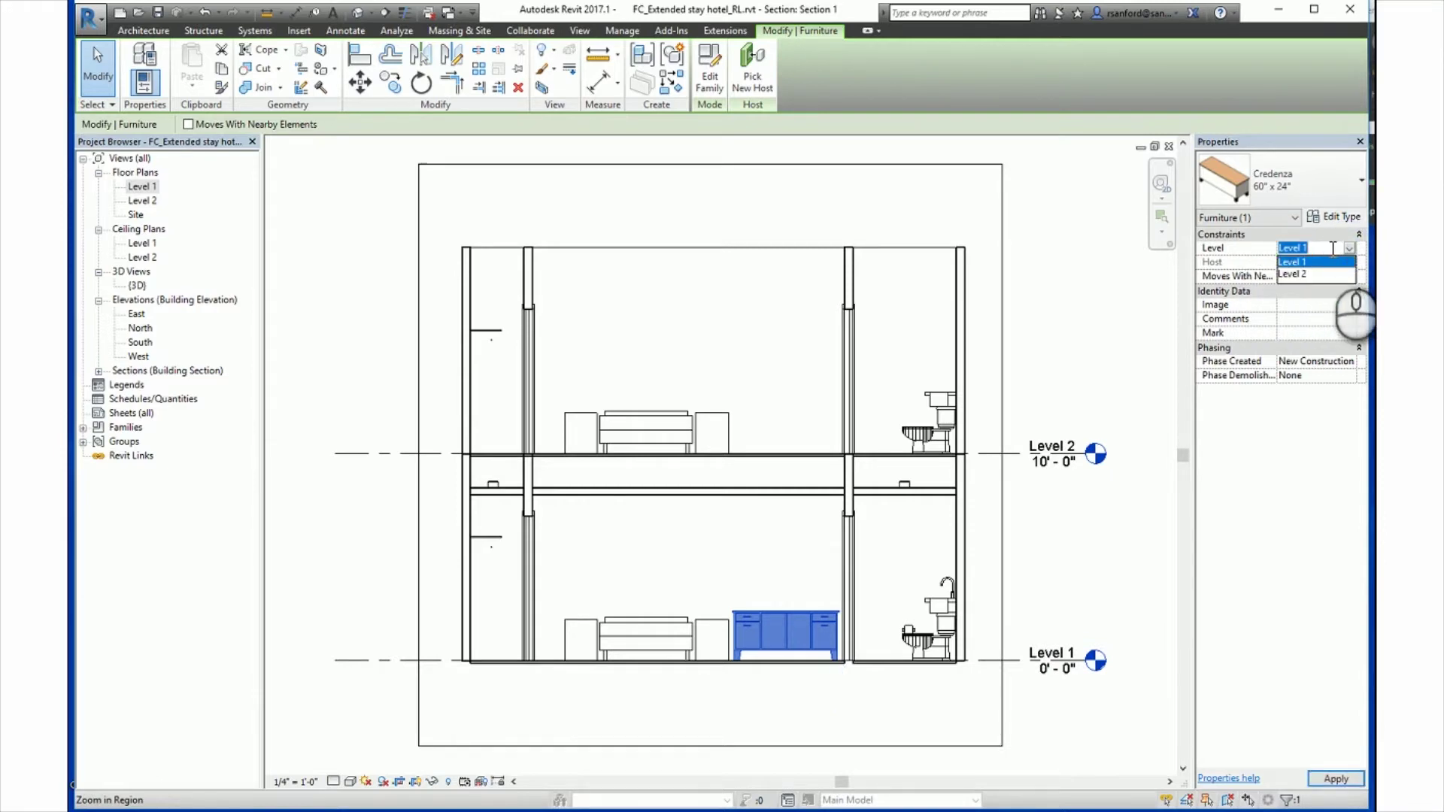
pyautogui.click(1295, 275)
pyautogui.click(1333, 781)
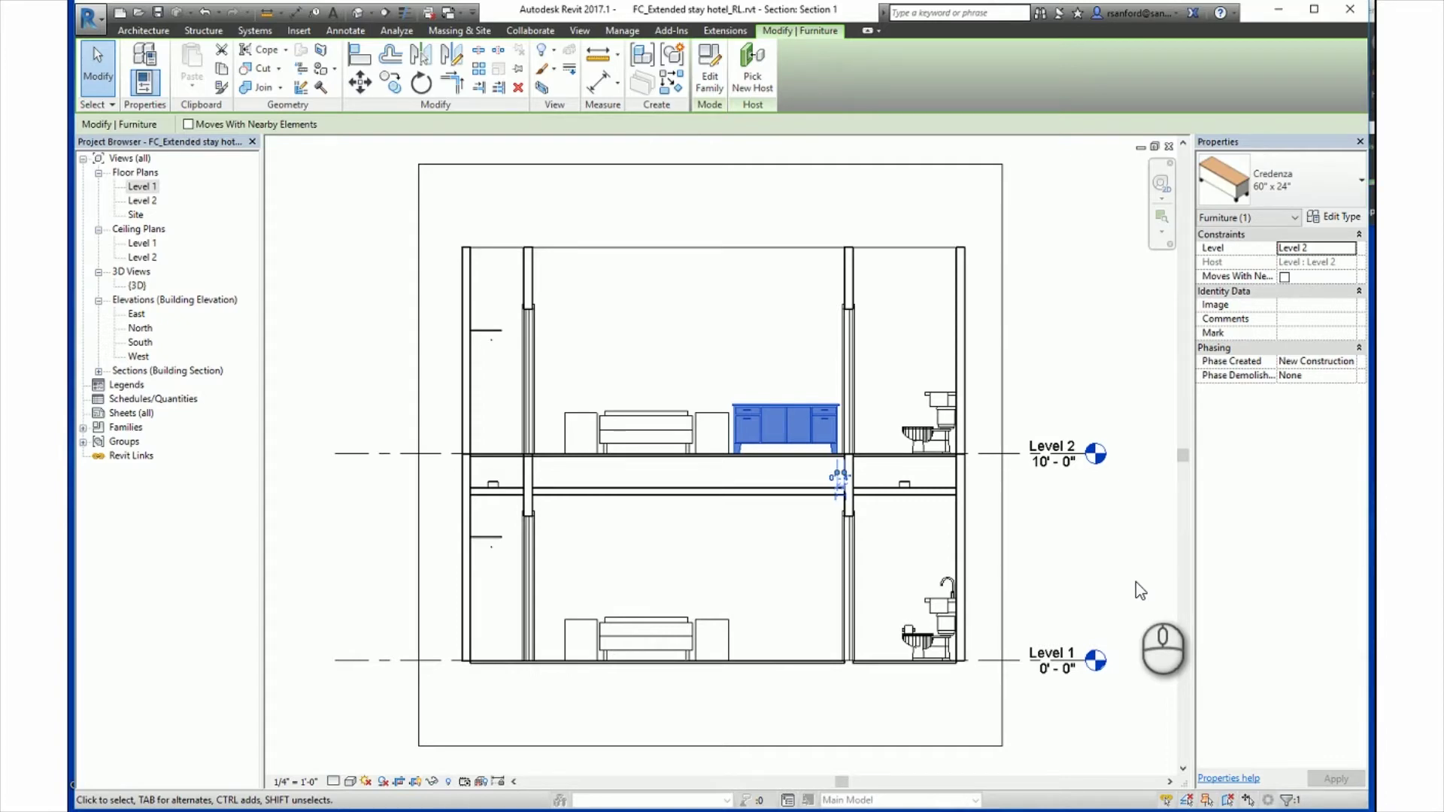
# Change the credenza on Level 2 to the Table ellipse_RL 60" x 48" type
pyautogui.click(1361, 180)
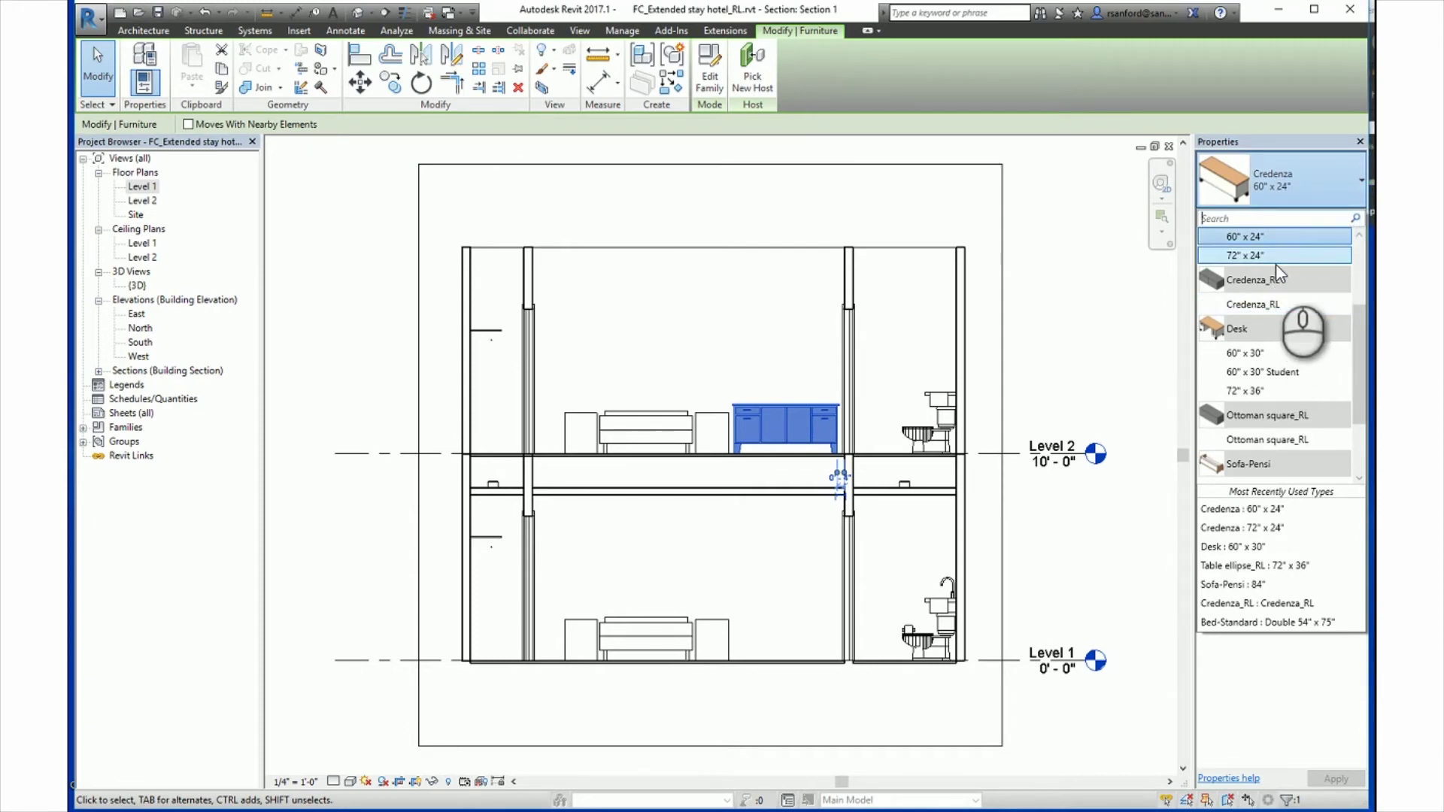
pyautogui.scroll(-3, 1277, 282)
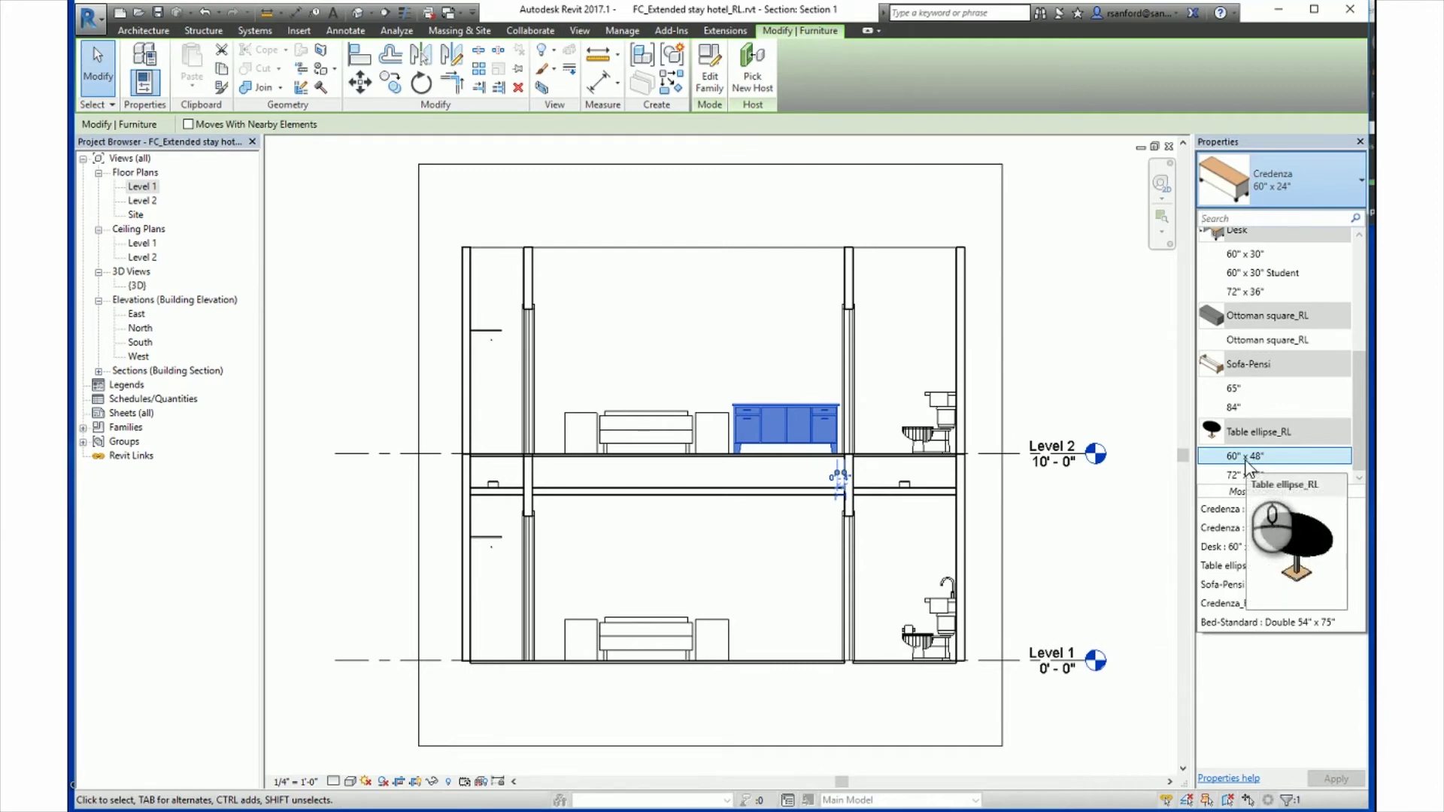
pyautogui.click(1245, 457)
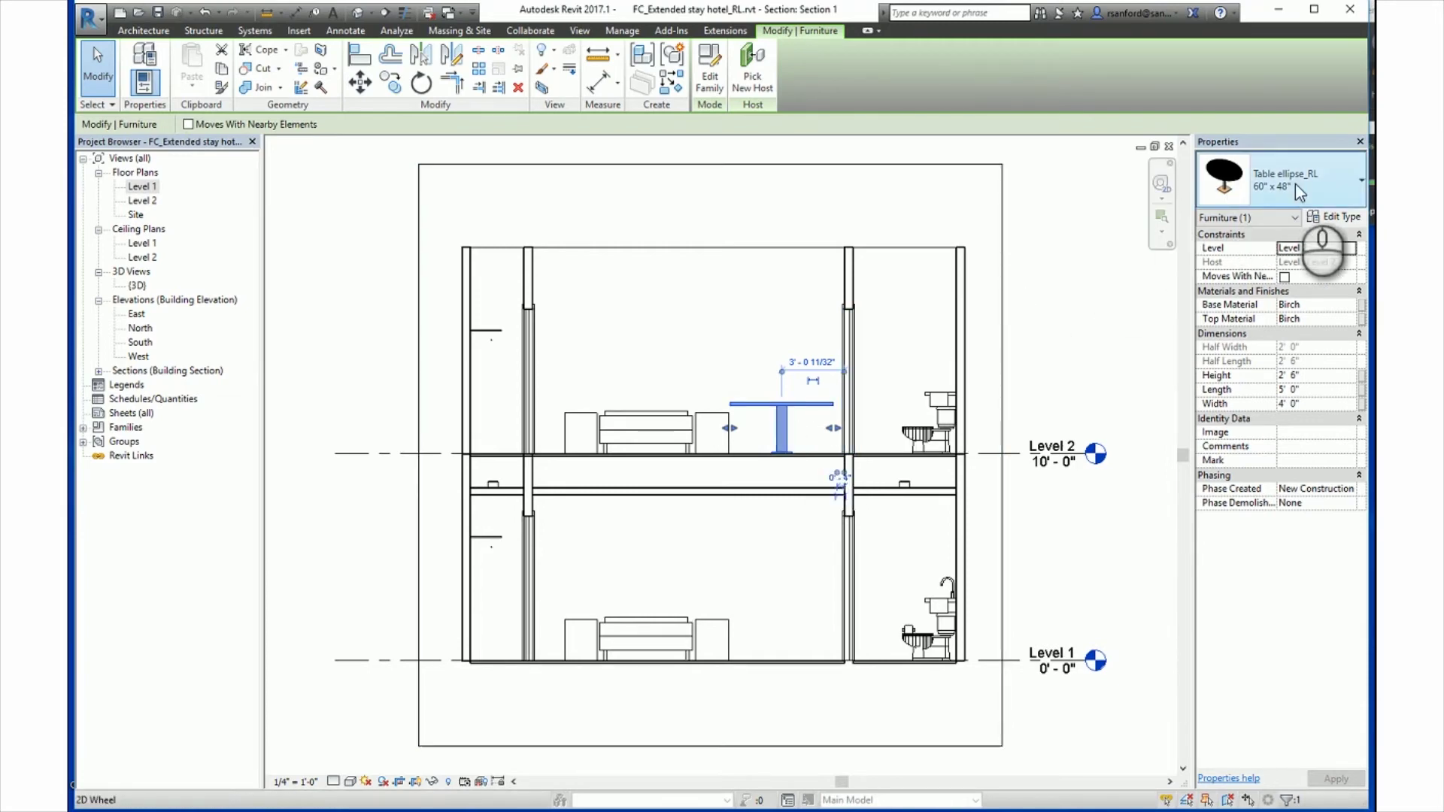
# Switch the elliptical table on Level 2 back to the Credenza 60" x 24" type
pyautogui.click(1328, 187)
pyautogui.scroll(3, 1273, 297)
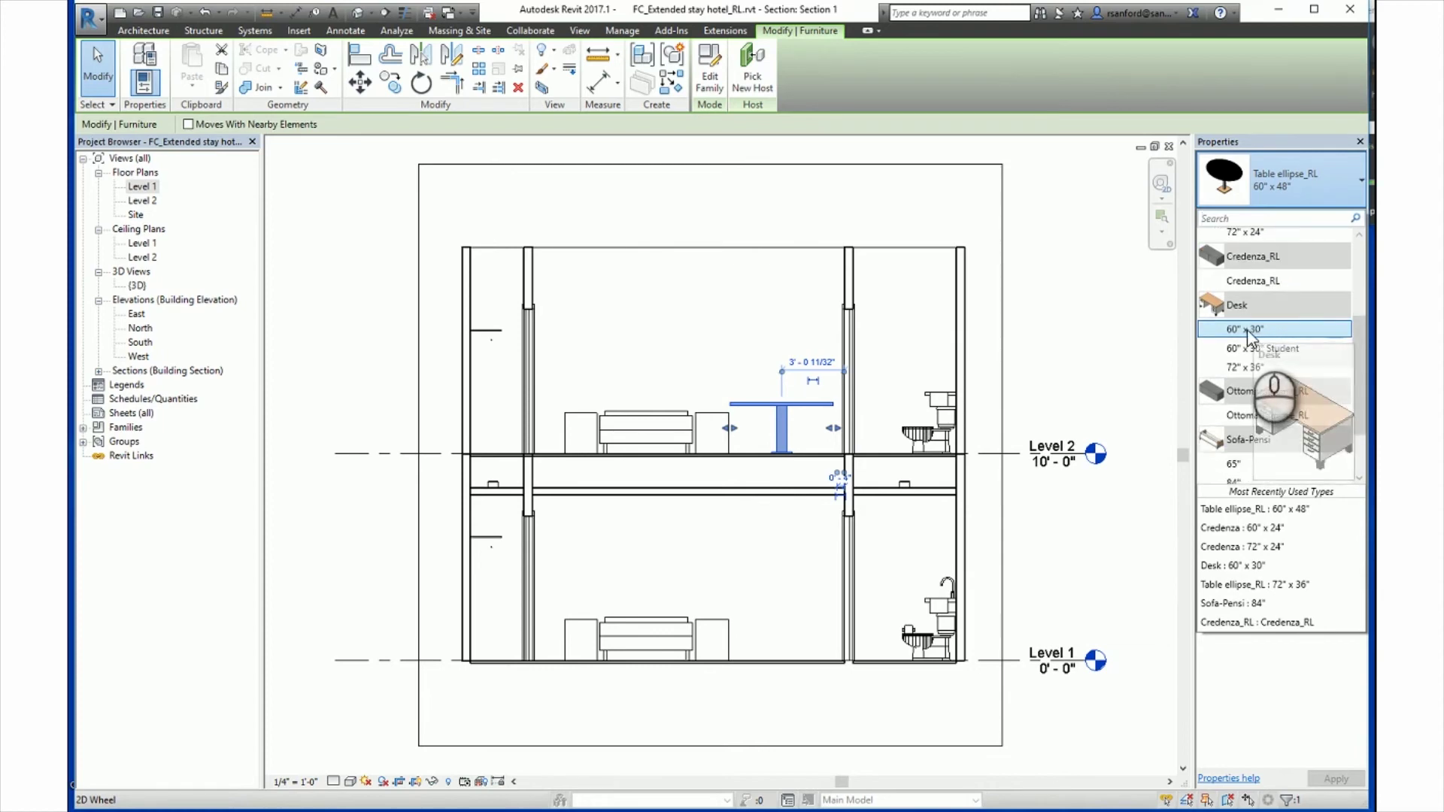
pyautogui.scroll(-2, 1250, 371)
pyautogui.scroll(3, 1250, 368)
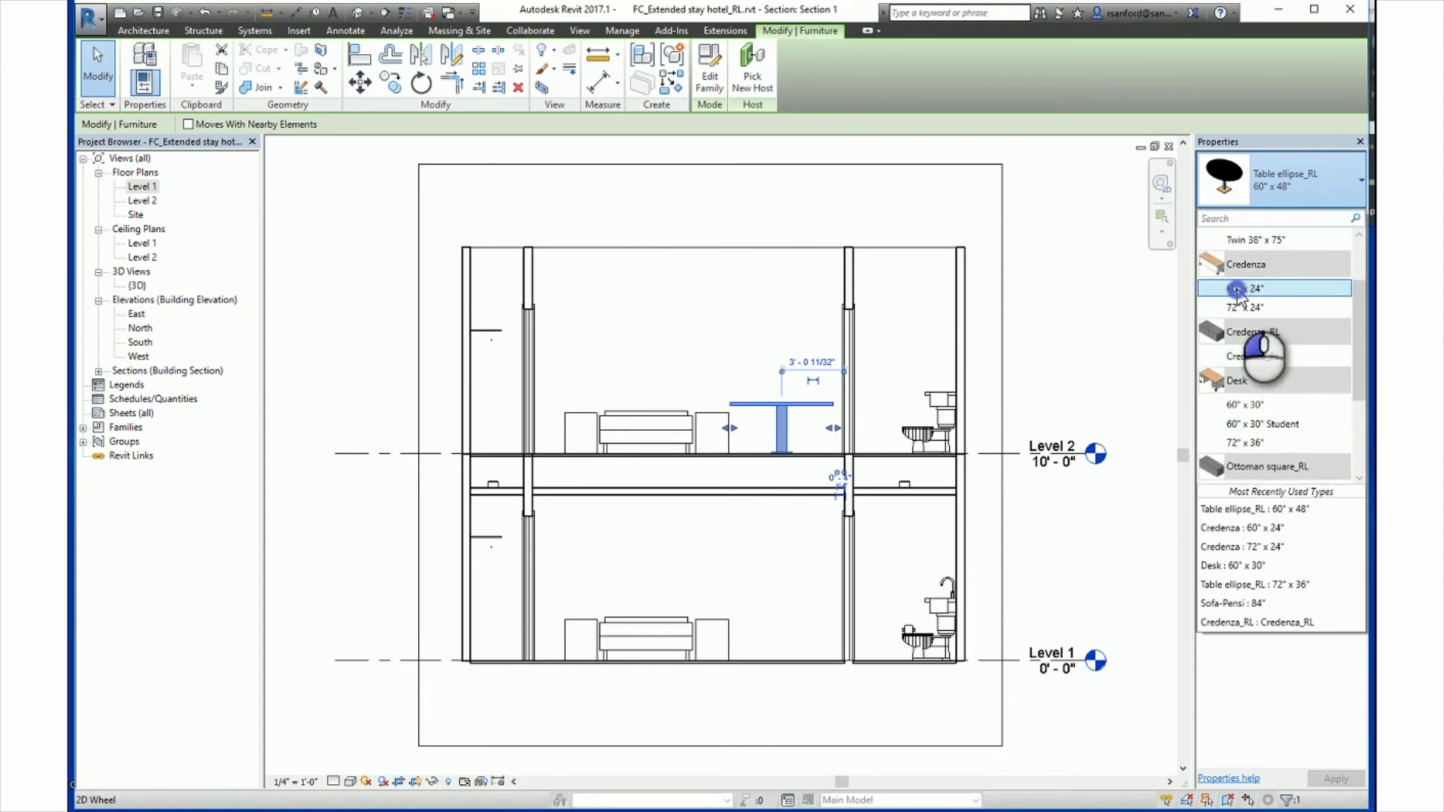
pyautogui.click(1248, 283)
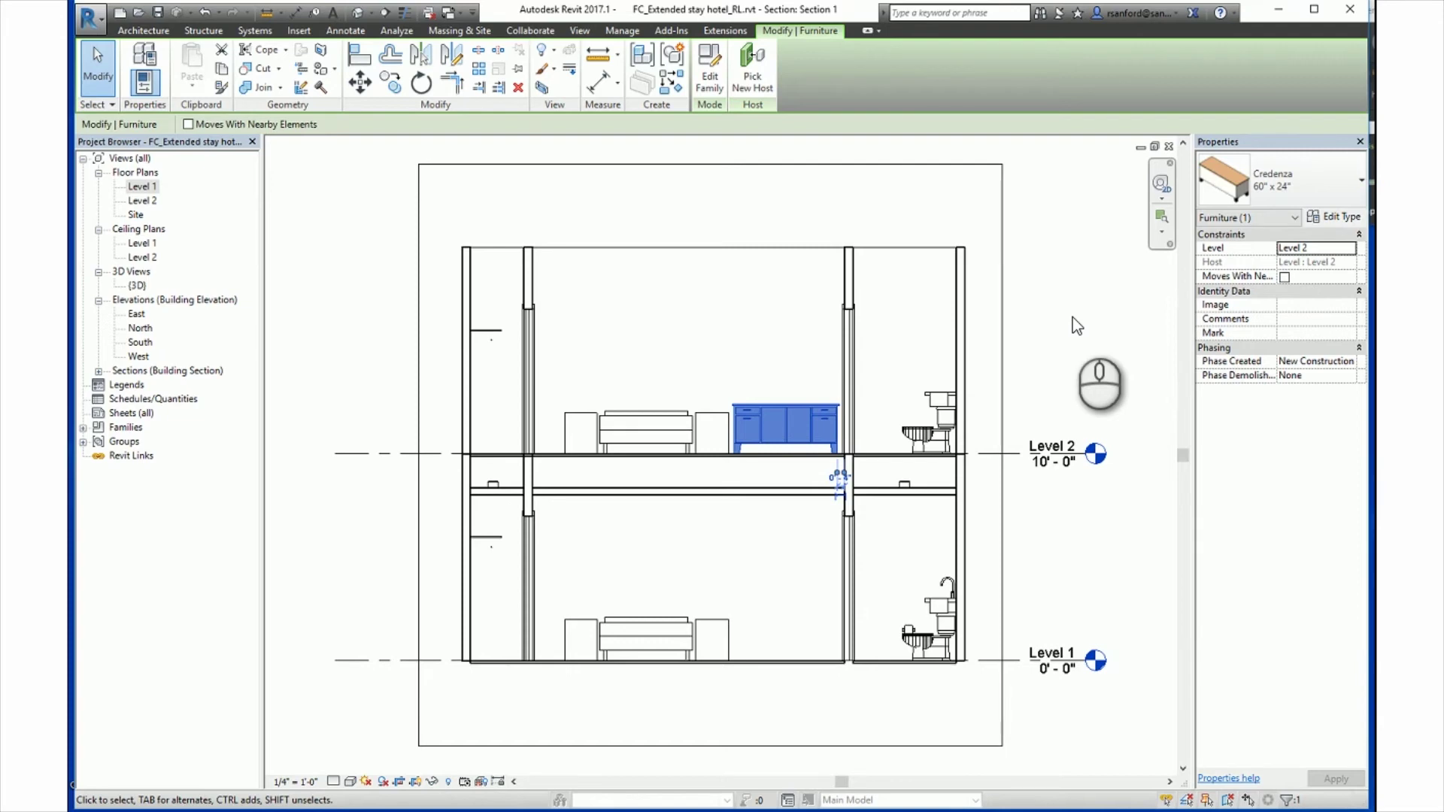